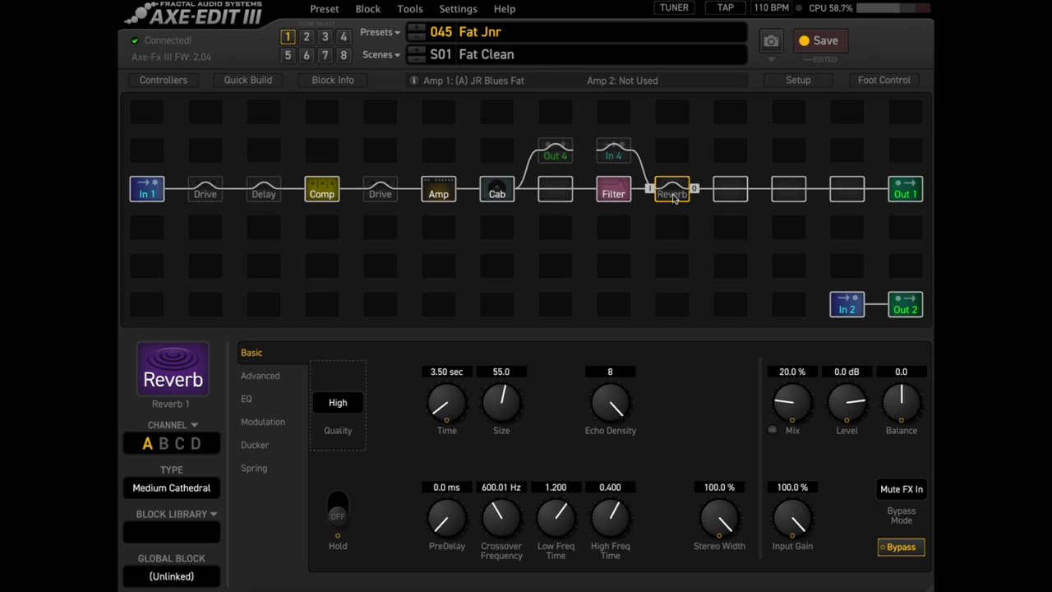
# Step: Show the reverb type list from the Reverb block's Medium Cathedral type field
pyautogui.click(205, 491)
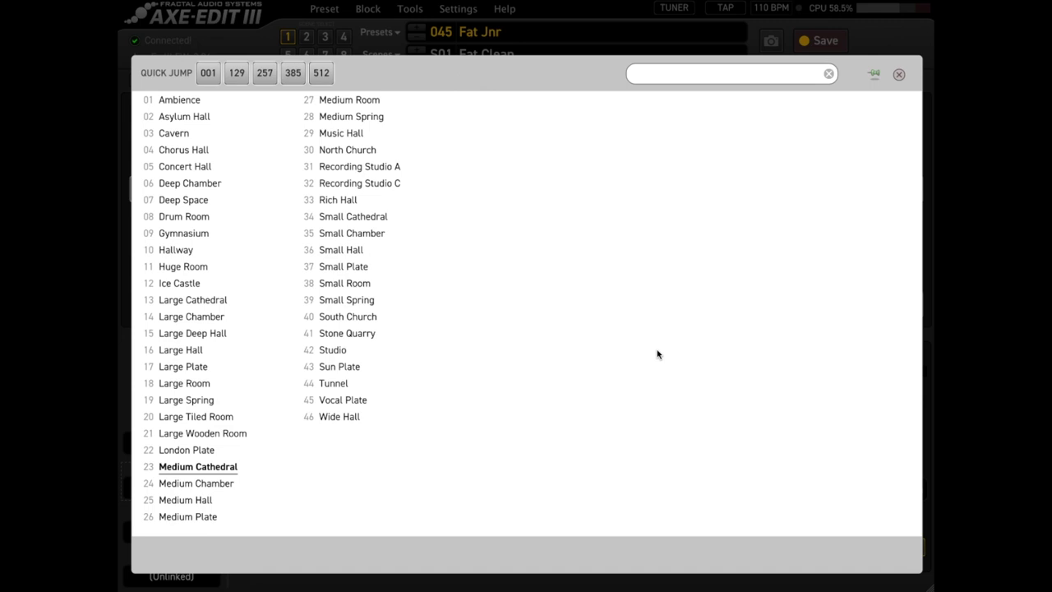
# Step: Close and reopen the reverb type list, then pin it open for auditioning
pyautogui.click(899, 74)
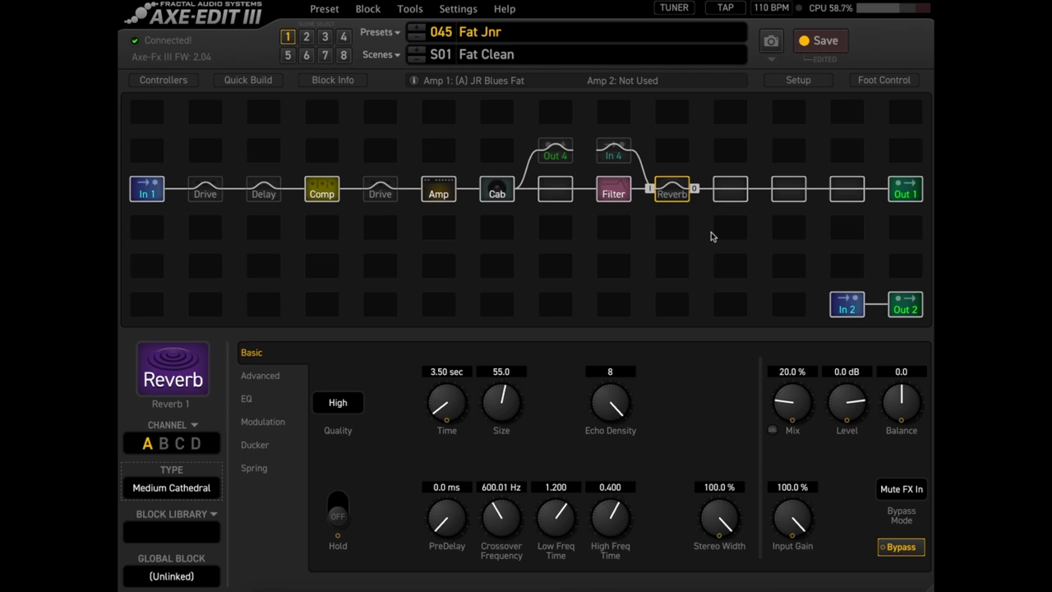
pyautogui.click(206, 490)
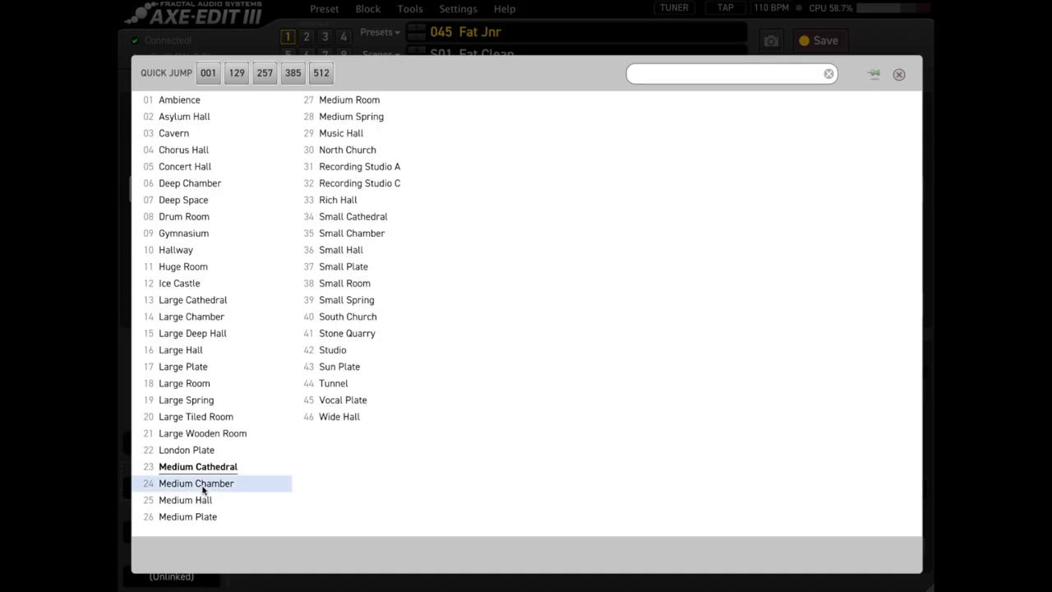
pyautogui.click(874, 74)
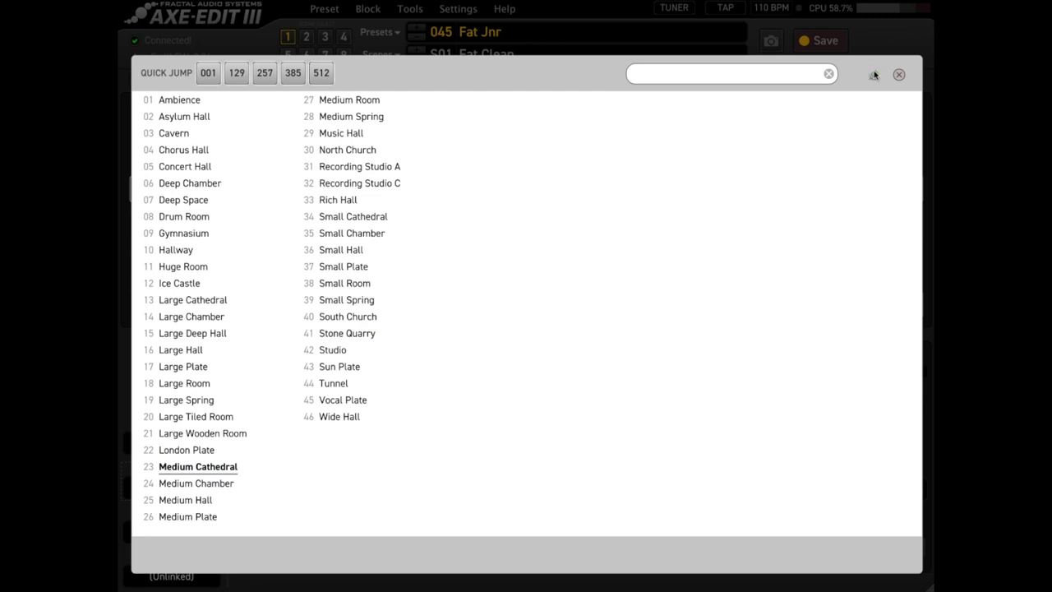
# Step: Try Tunnel, Large Hall, Small Room, Huge Room and Rich Hall, settling on Deep Chamber
pyautogui.click(328, 384)
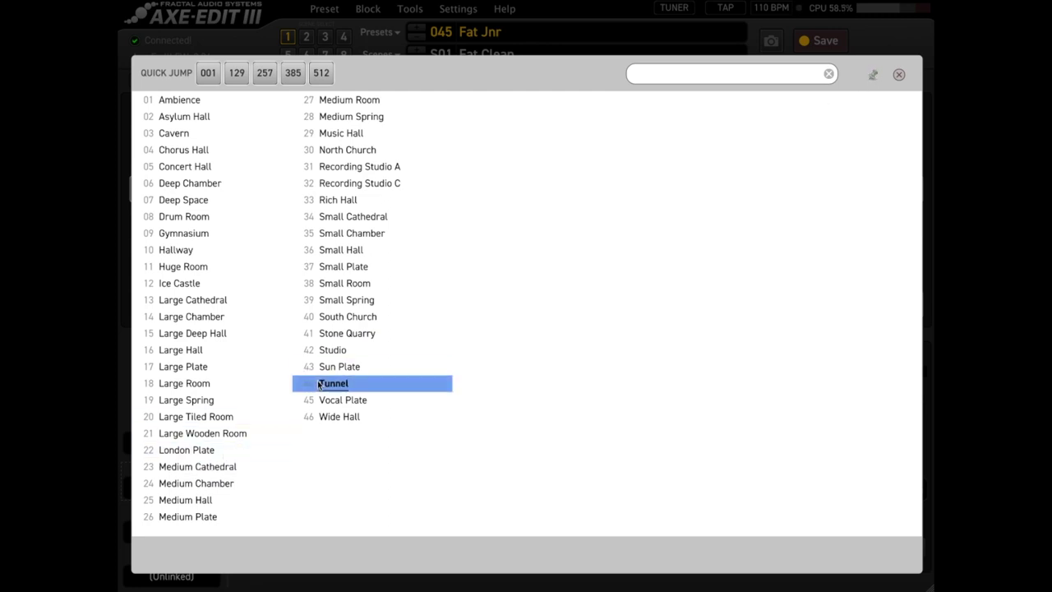
pyautogui.click(228, 350)
pyautogui.click(346, 288)
pyautogui.click(200, 268)
pyautogui.click(341, 199)
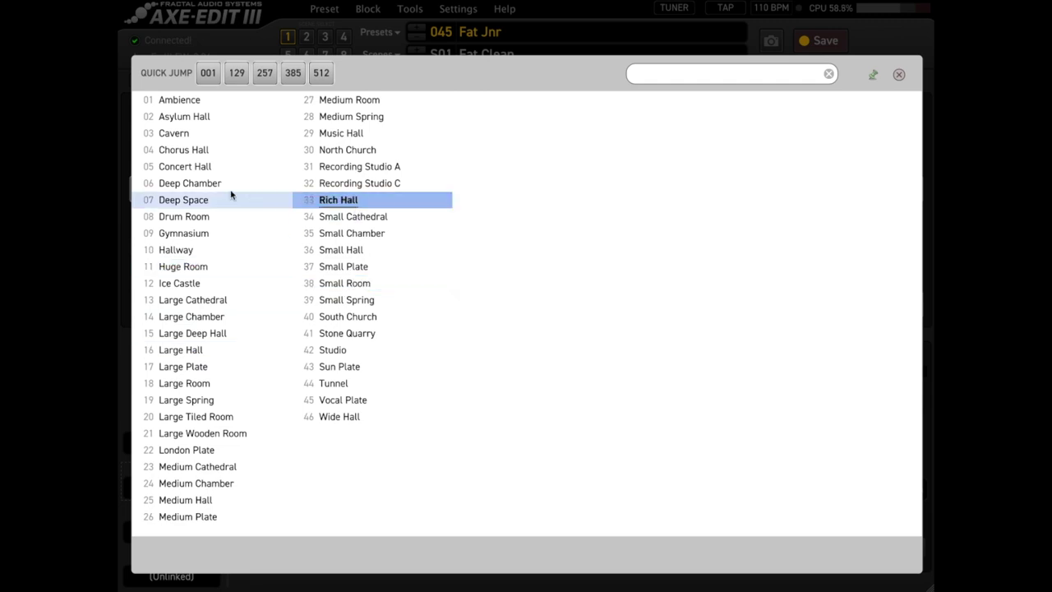
pyautogui.click(212, 186)
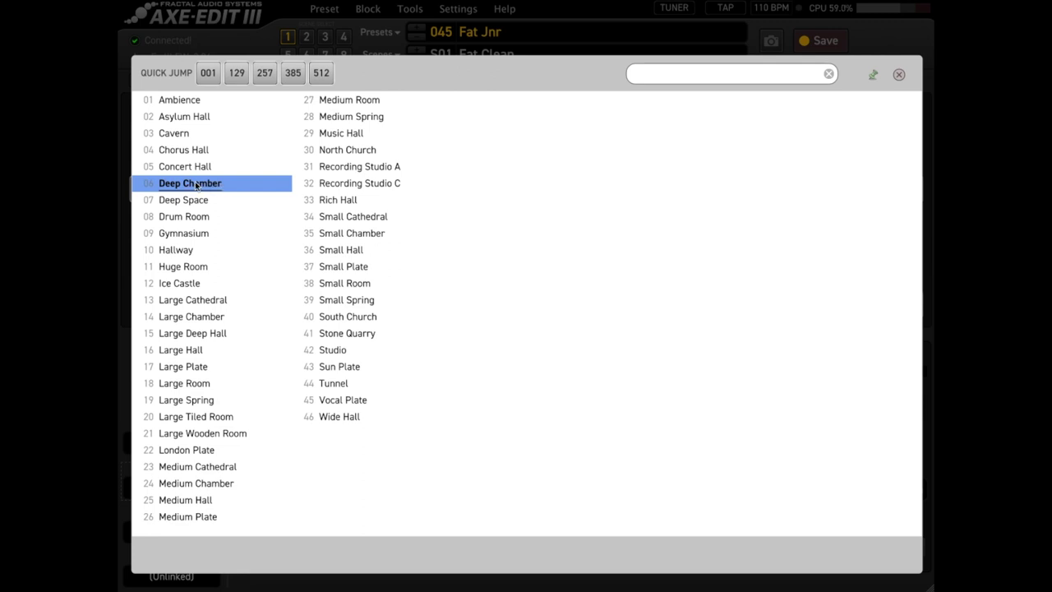
# Step: Try Medium Cathedral, Chamber, Hall, Plate and Room reverbs, ending on Medium Spring
pyautogui.click(169, 469)
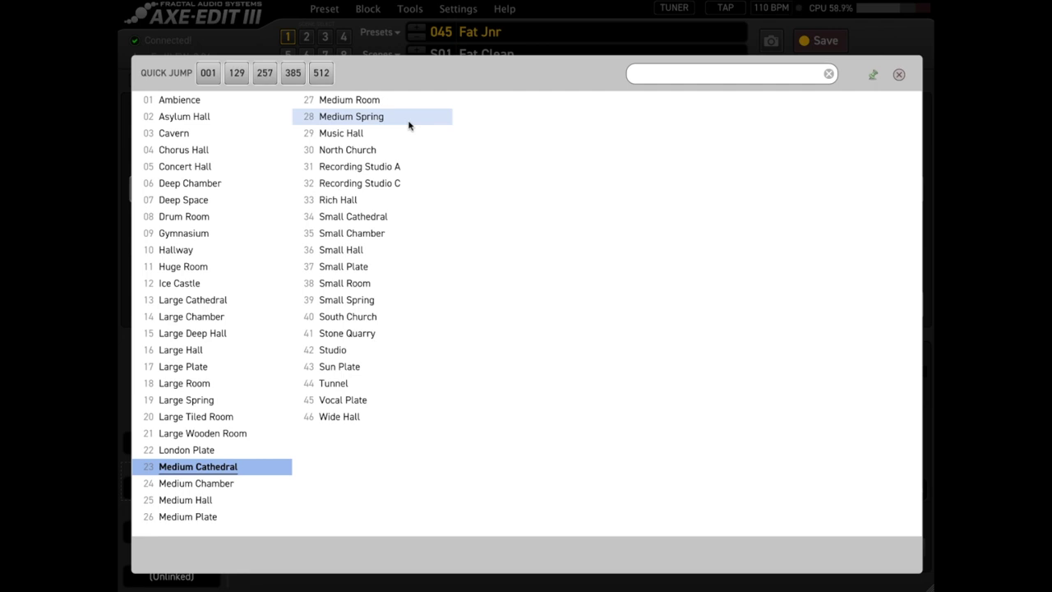
pyautogui.click(241, 485)
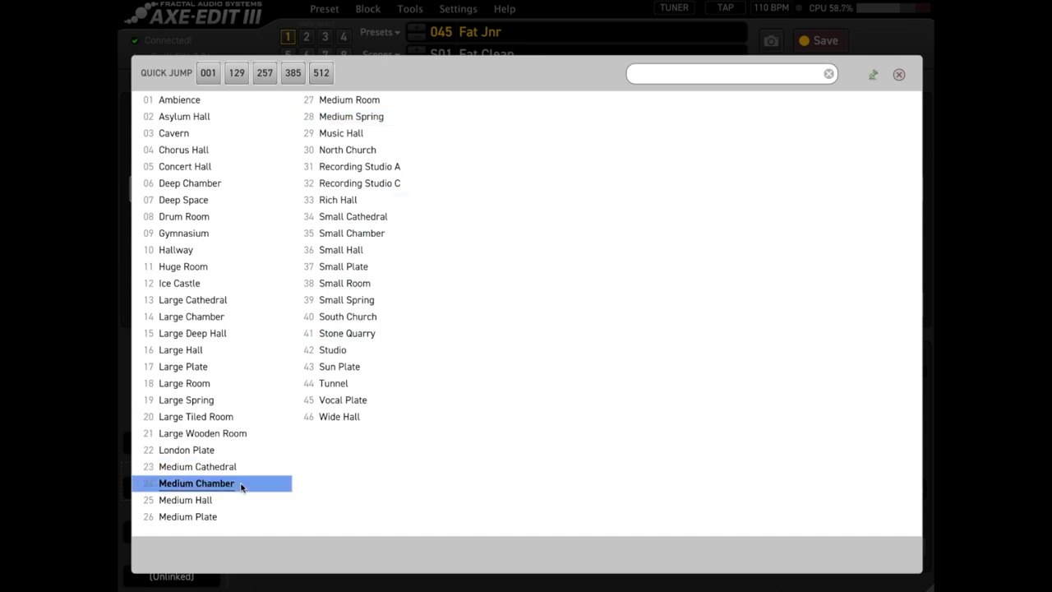
pyautogui.click(220, 505)
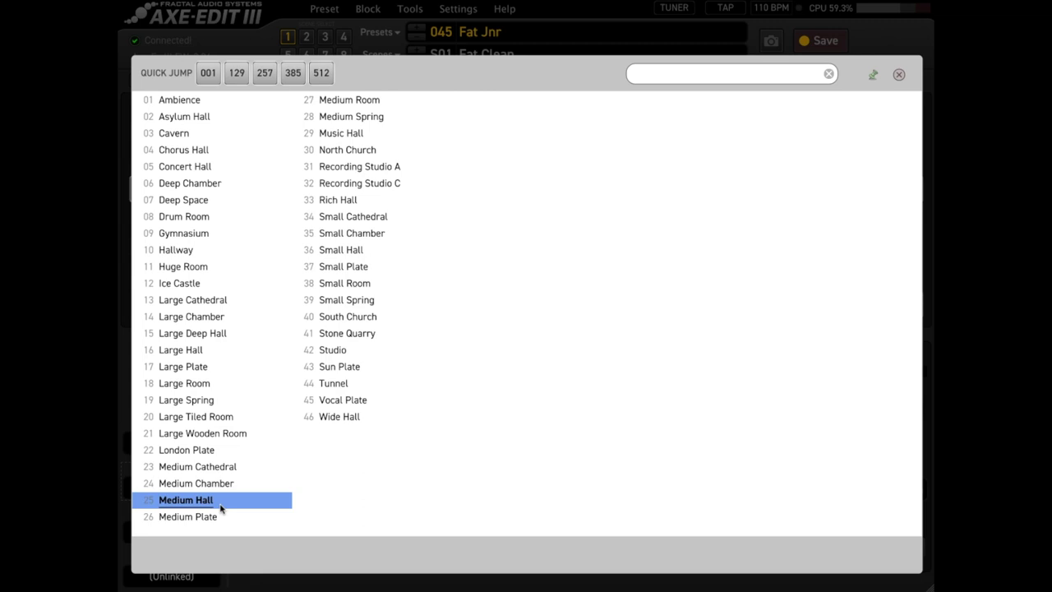
pyautogui.click(220, 515)
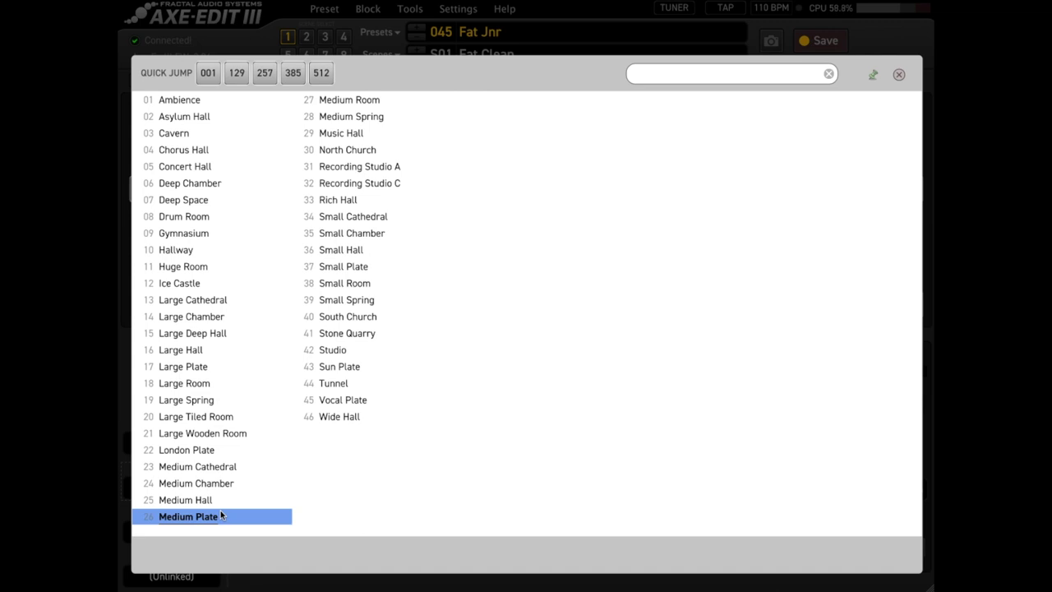
pyautogui.click(392, 99)
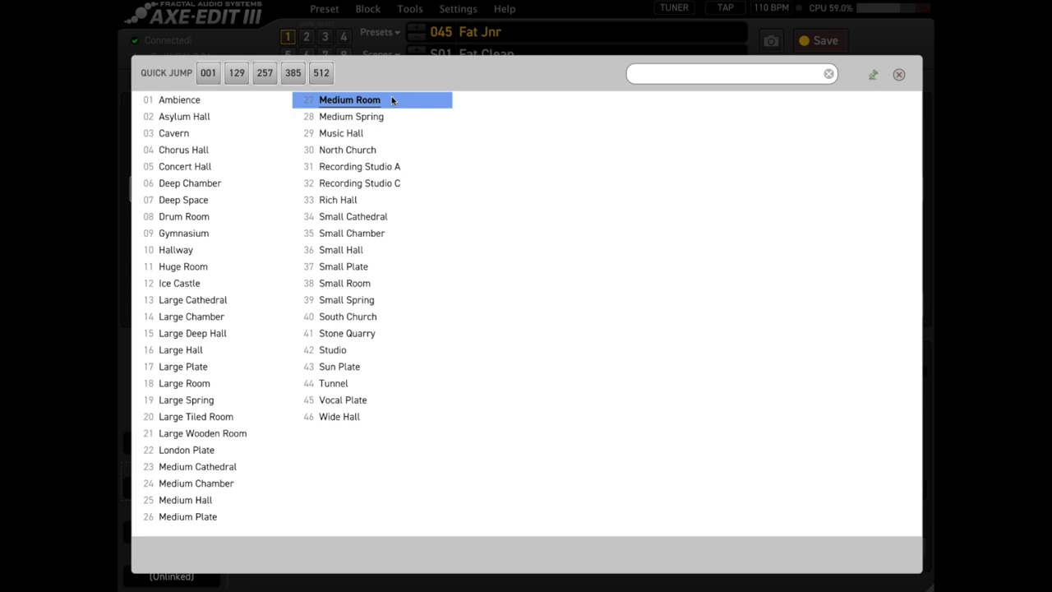
pyautogui.click(392, 117)
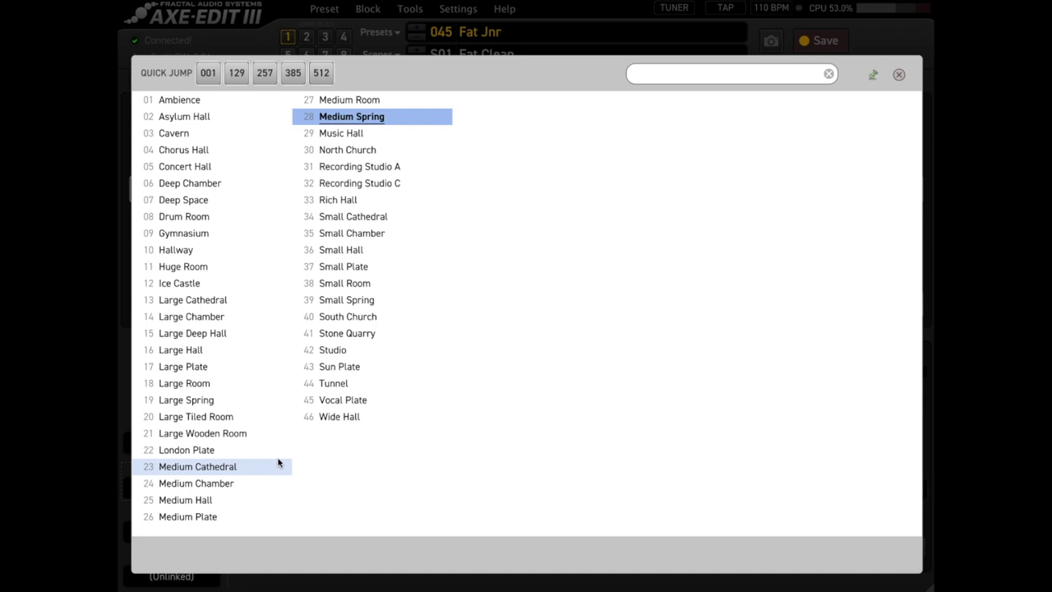
# Step: Select Medium Hall, then filter the reverb type list by 'hall'
pyautogui.click(247, 499)
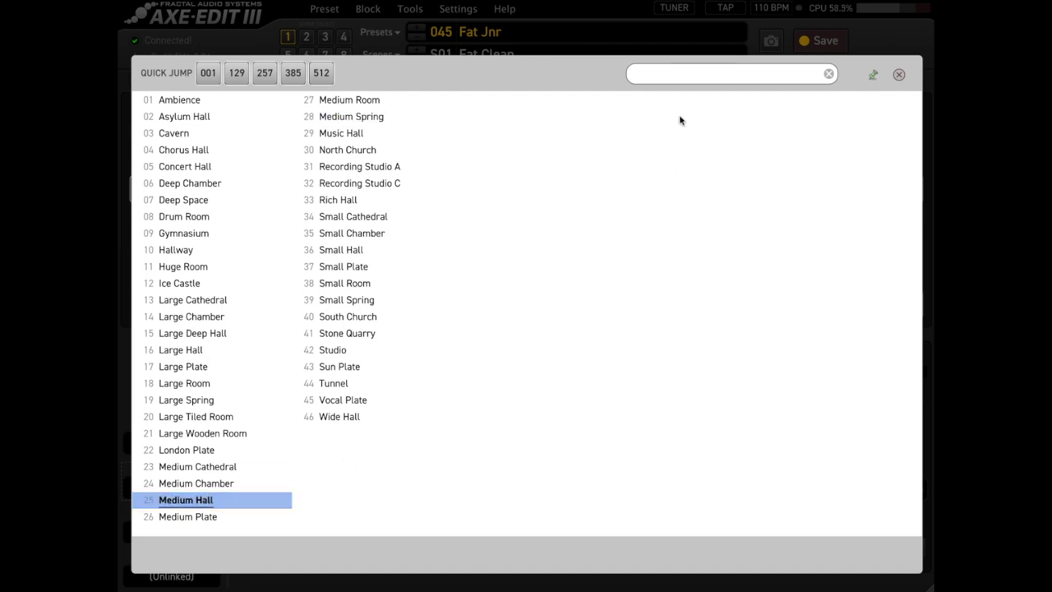
pyautogui.click(681, 73)
pyautogui.write('hall')
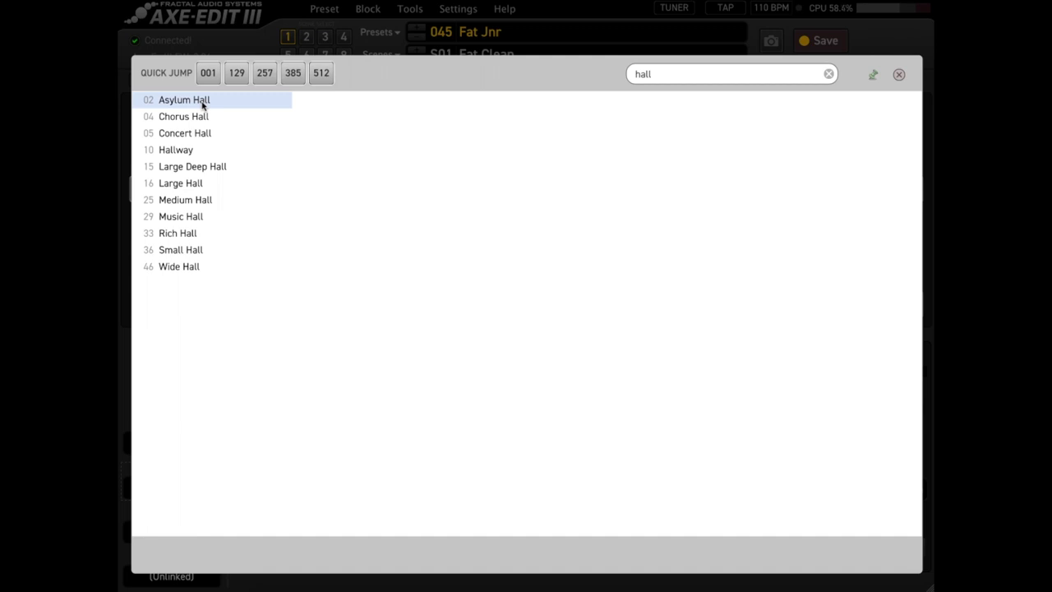
# Step: Try Asylum, Chorus, Hallway, Large Deep, Large, Medium, Music, Rich, Small and Wide Hall
pyautogui.click(203, 105)
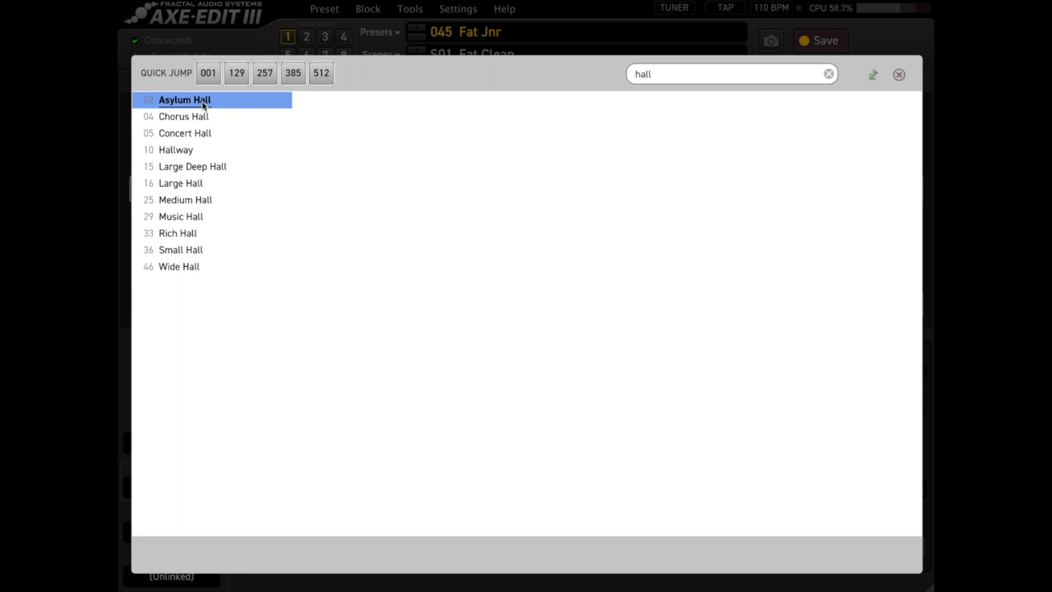
pyautogui.click(205, 118)
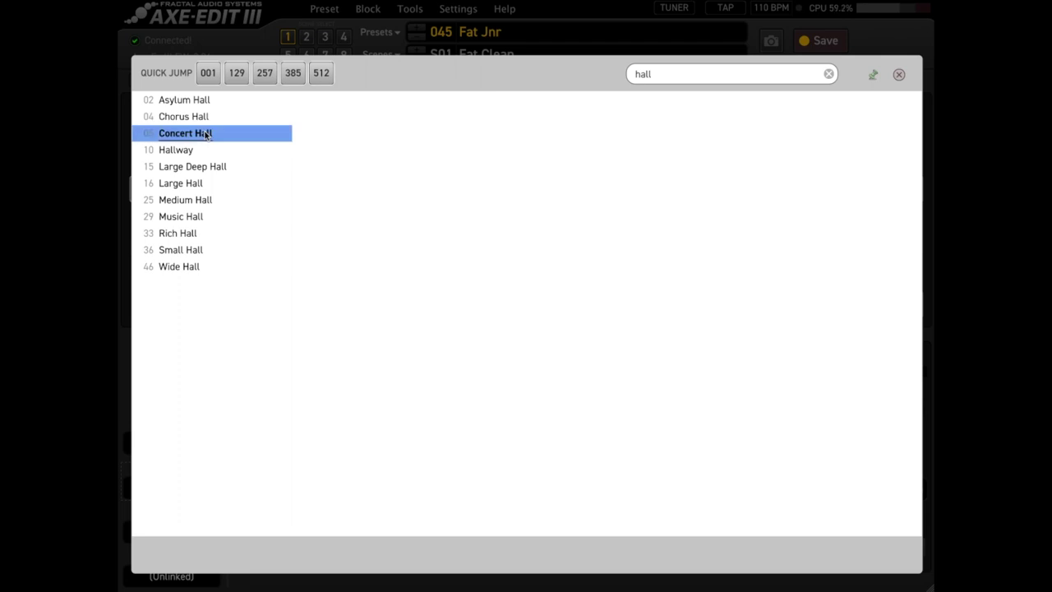
pyautogui.click(213, 153)
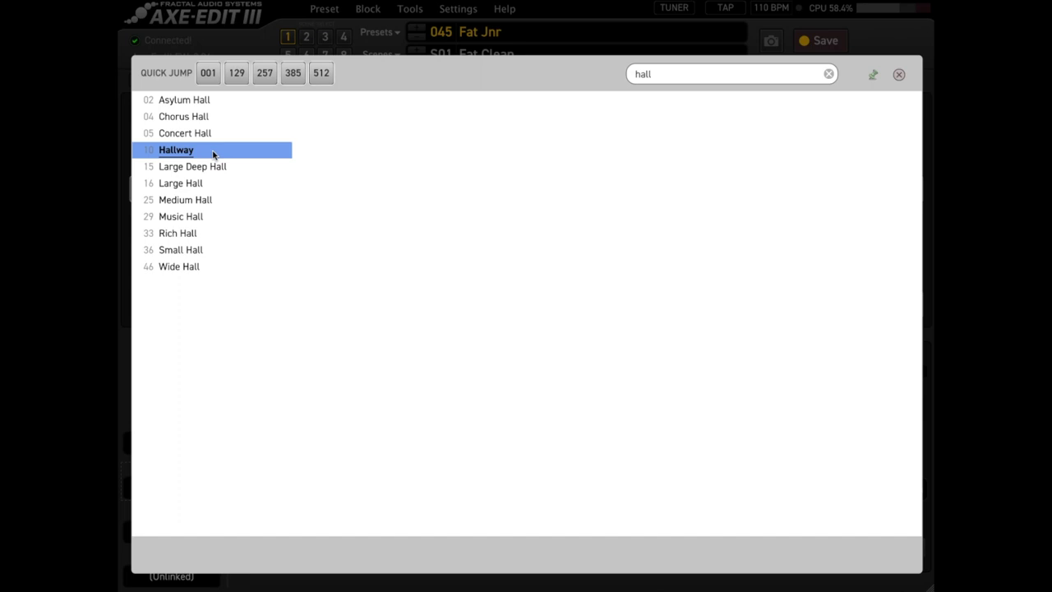
pyautogui.click(215, 169)
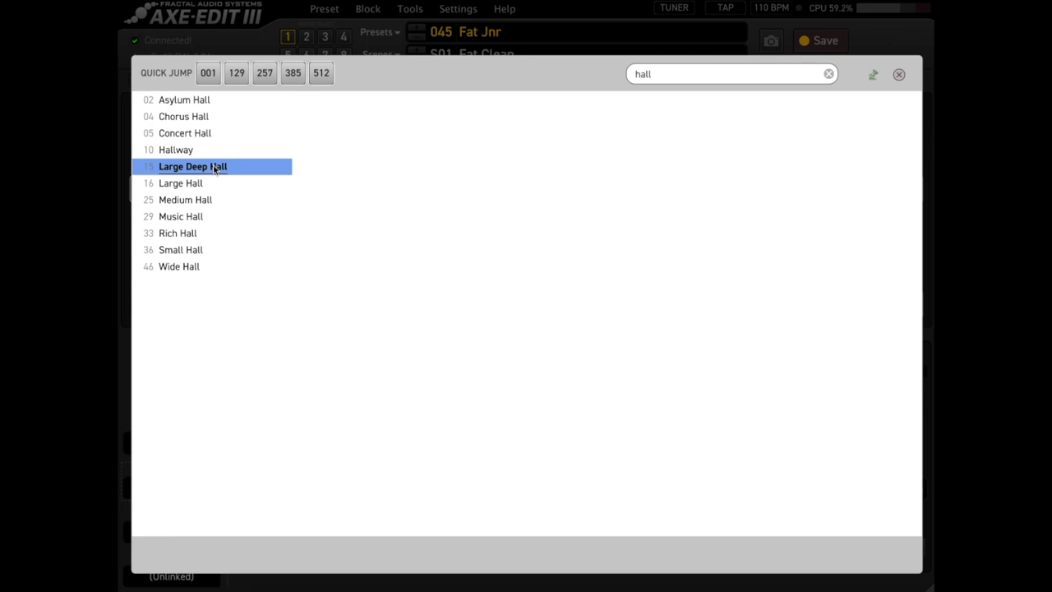
pyautogui.click(215, 183)
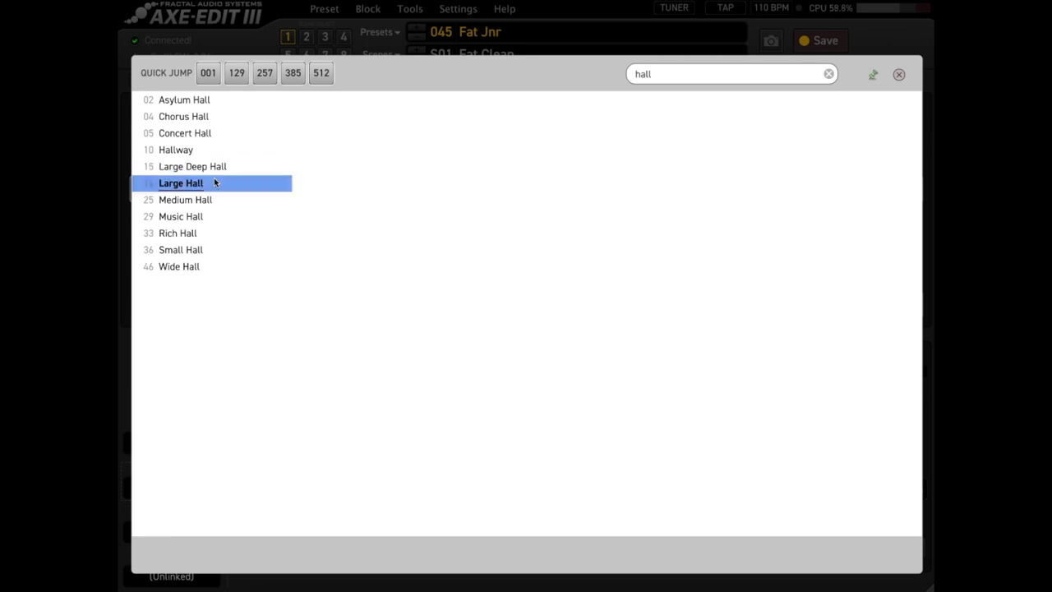
pyautogui.click(207, 199)
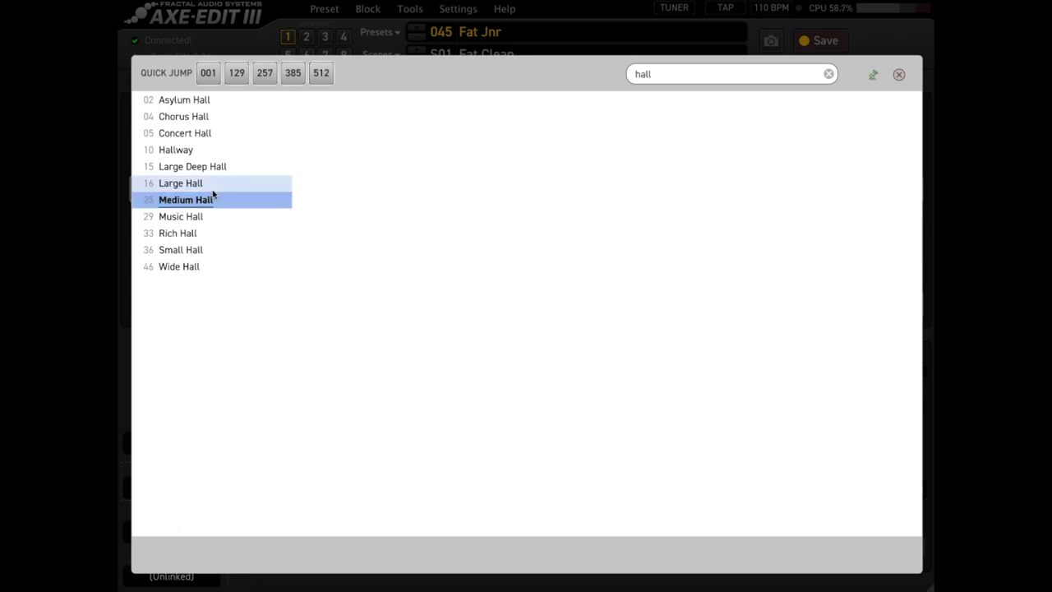
pyautogui.click(216, 219)
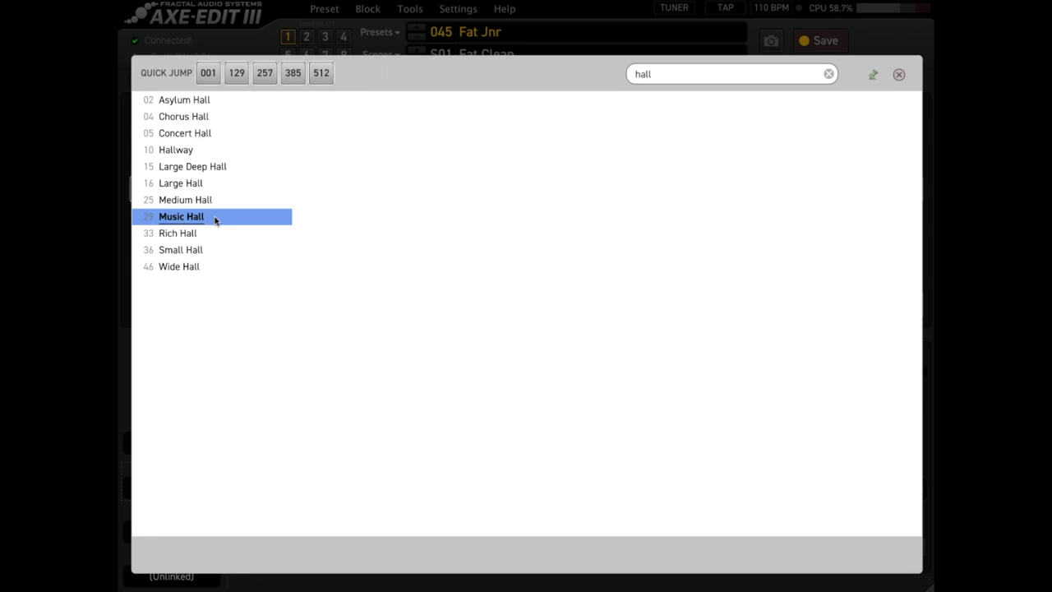
pyautogui.click(216, 232)
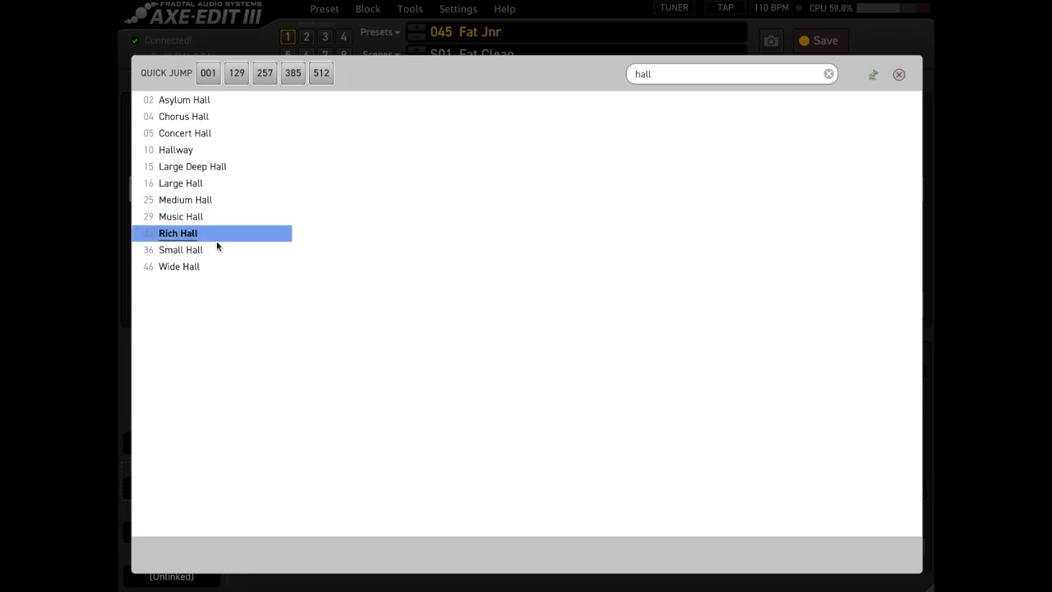
pyautogui.click(214, 250)
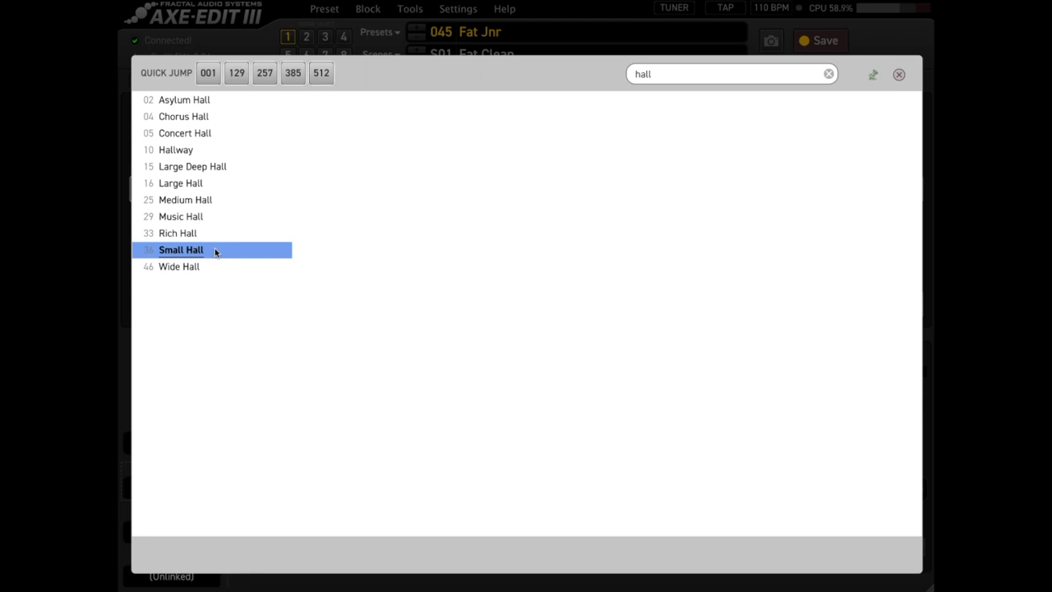
pyautogui.click(217, 265)
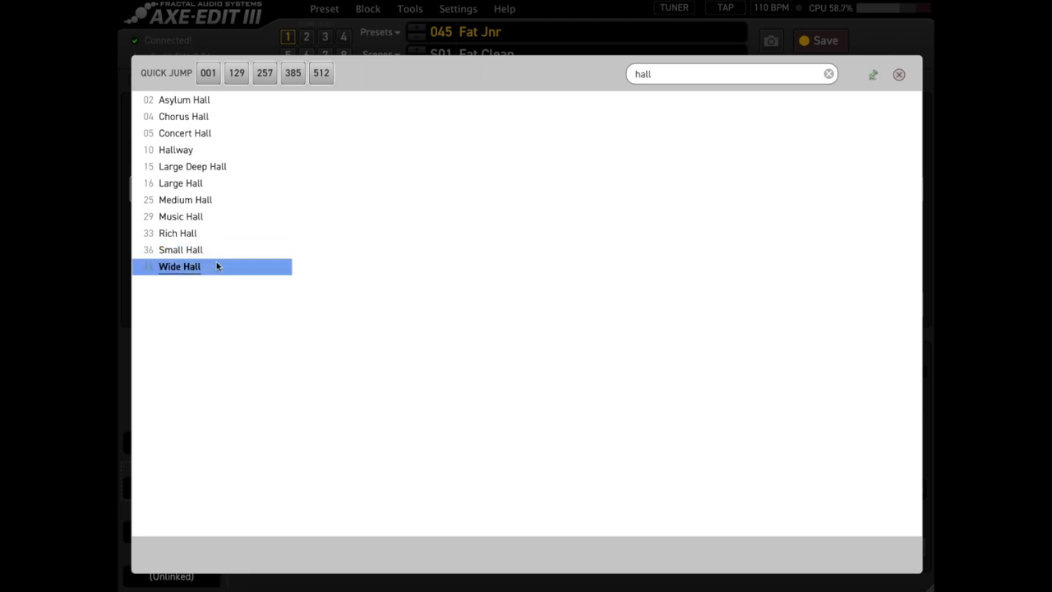
# Step: Choose Music Hall as the reverb type and close the type picker
pyautogui.click(214, 216)
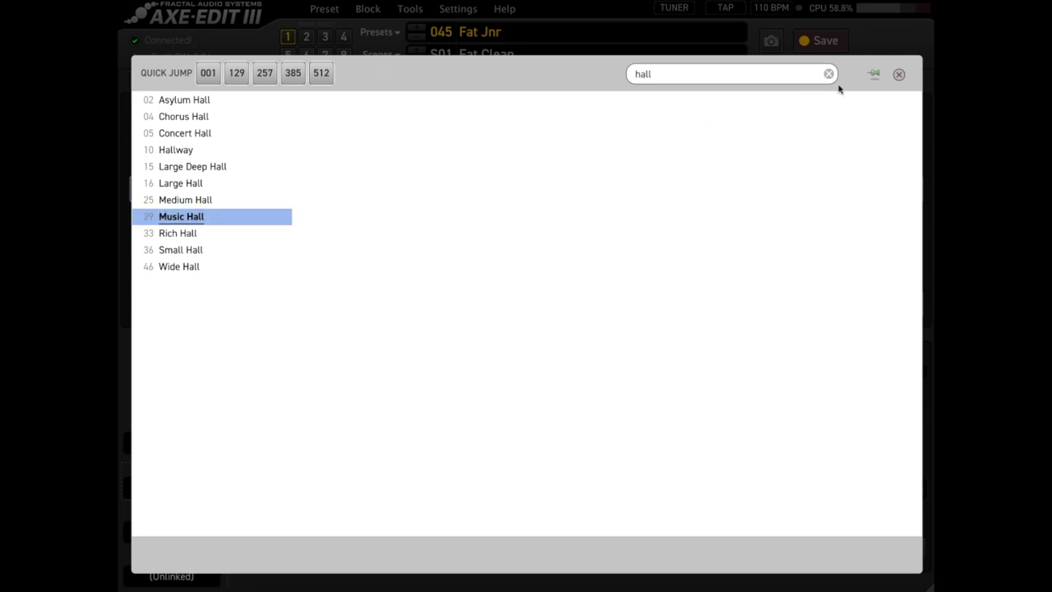
pyautogui.click(899, 75)
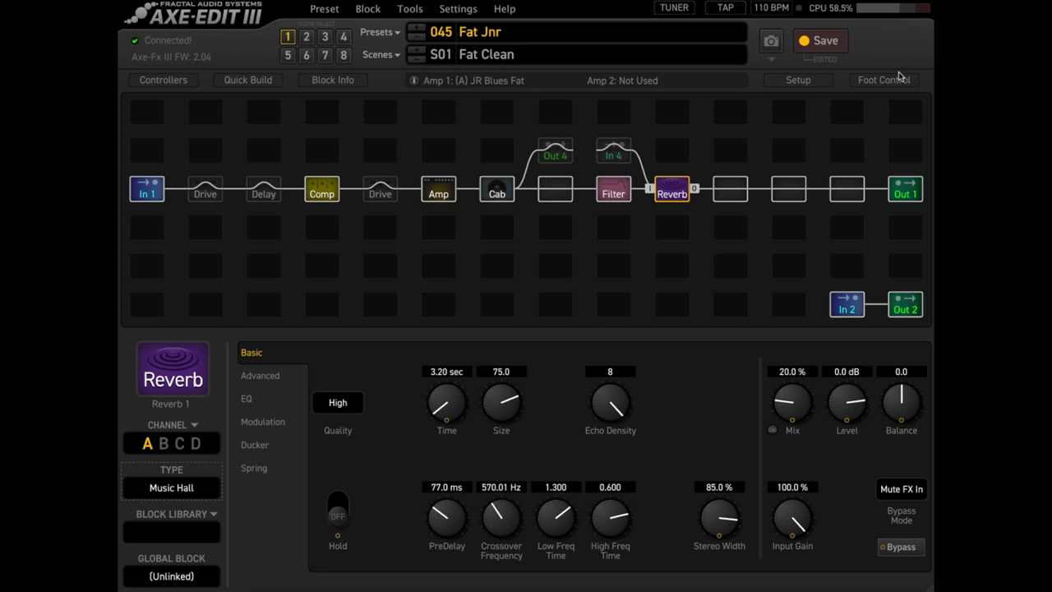
# Step: Enter Mix 10 % and Time 1.5 sec directly for the Music Hall reverb
pyautogui.doubleClick(792, 371)
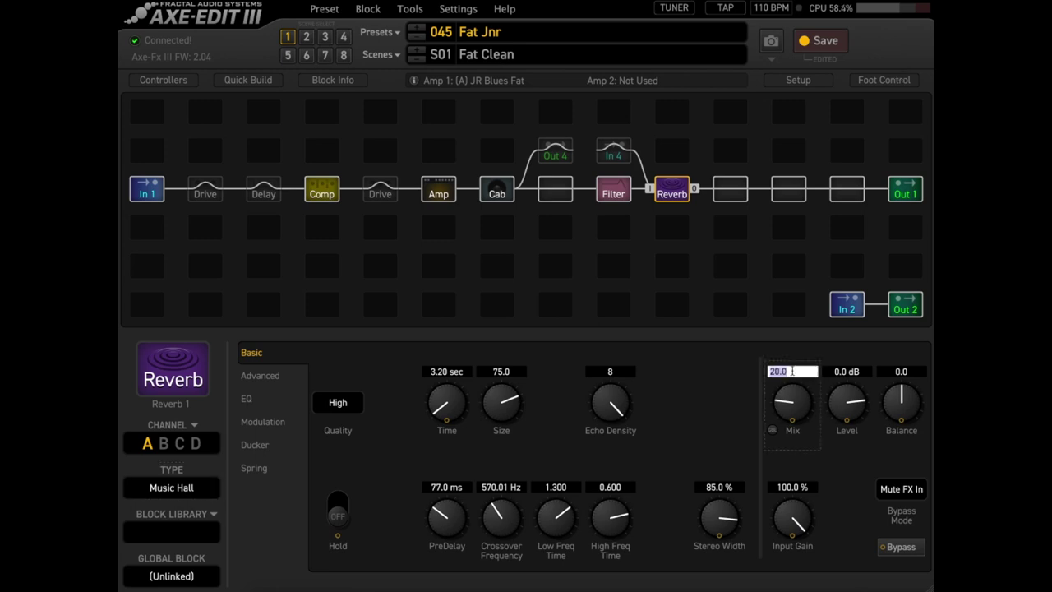
pyautogui.write('10')
pyautogui.press('Return')
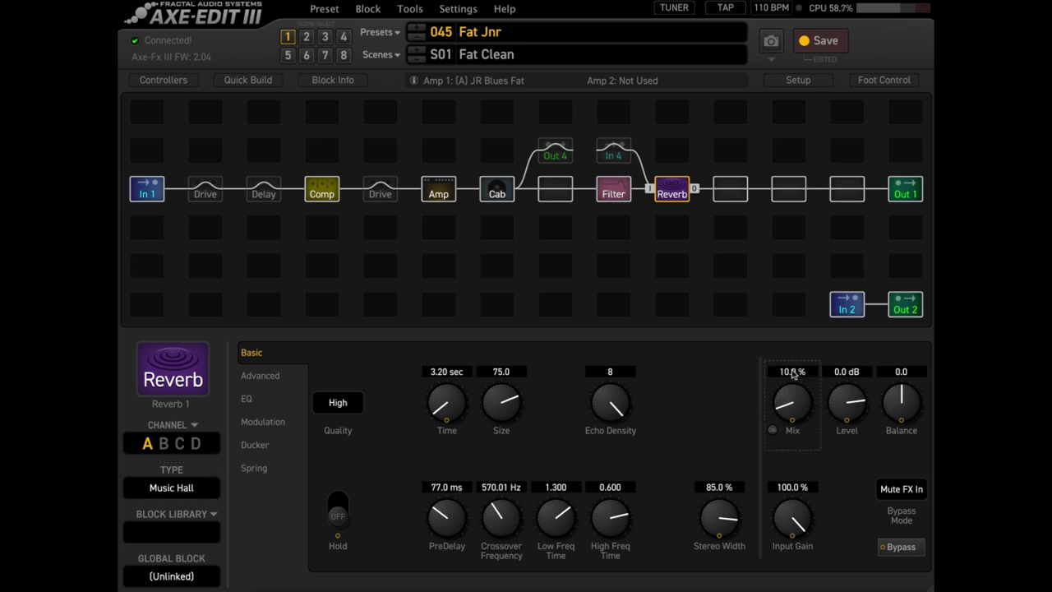
pyautogui.doubleClick(462, 374)
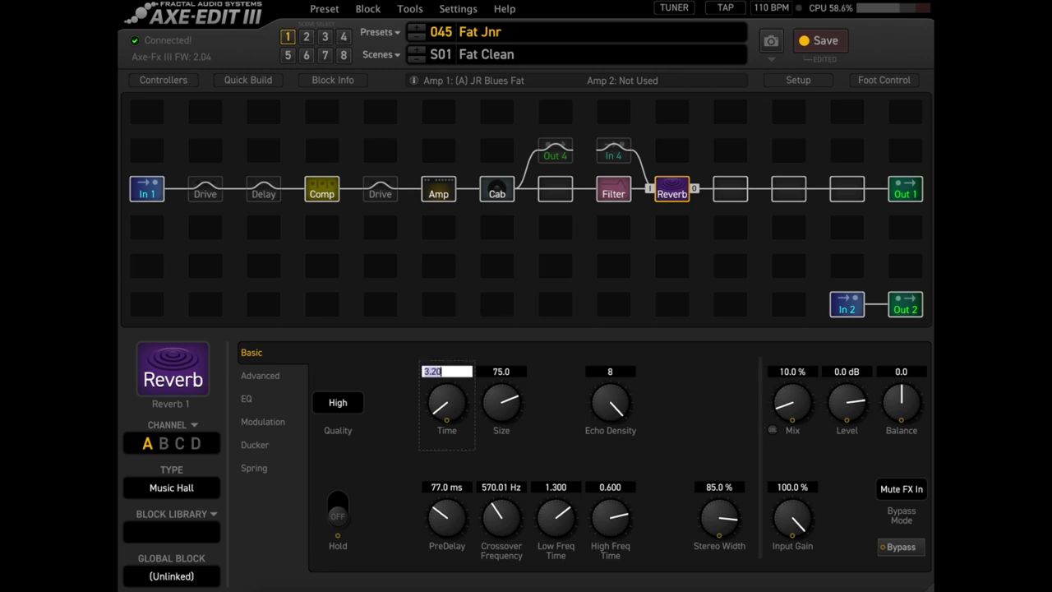
pyautogui.write('1.5')
pyautogui.press('Return')
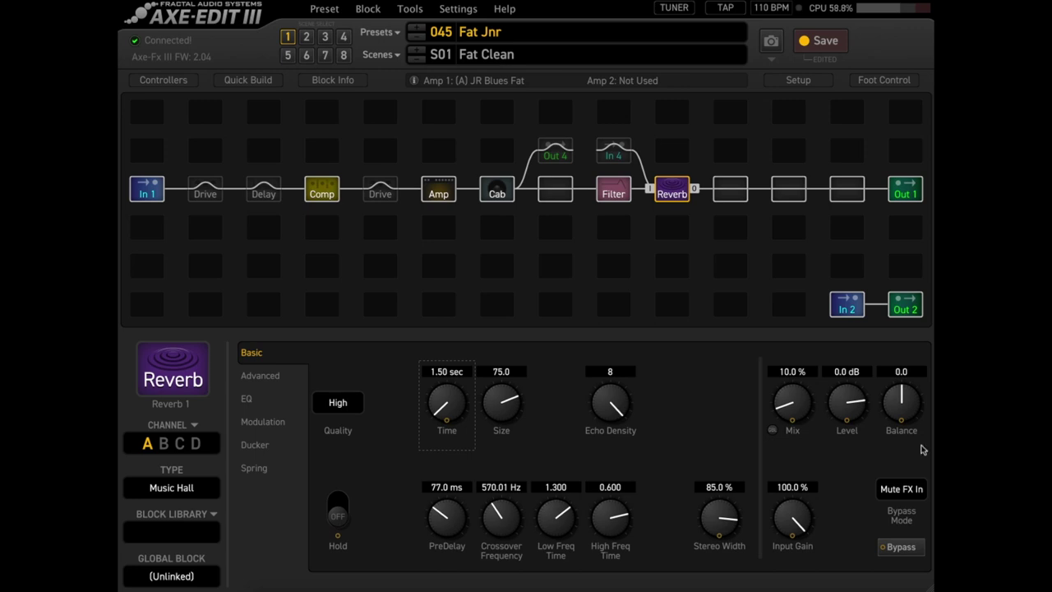
# Step: Sweep PreDelay shorter, longer, then back to 70.7 ms, and raise Mix to 44.5 %
pyautogui.moveTo(788, 411); pyautogui.dragTo(795, 396)
pyautogui.moveTo(437, 505); pyautogui.dragTo(438, 577)
pyautogui.moveTo(450, 515); pyautogui.dragTo(476, 375)
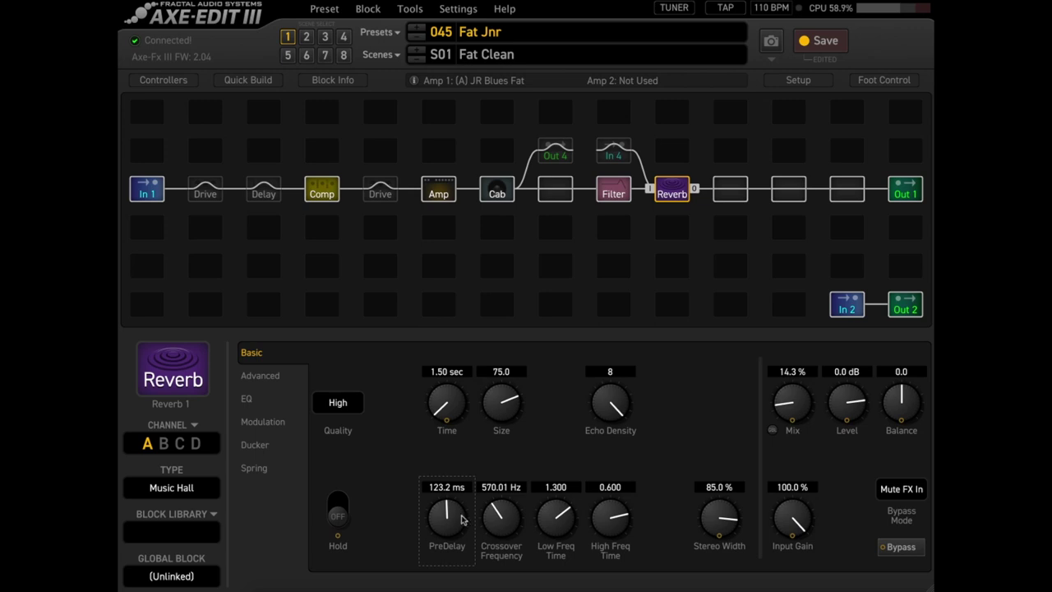
pyautogui.moveTo(465, 521); pyautogui.dragTo(441, 578)
pyautogui.moveTo(797, 403); pyautogui.dragTo(804, 347)
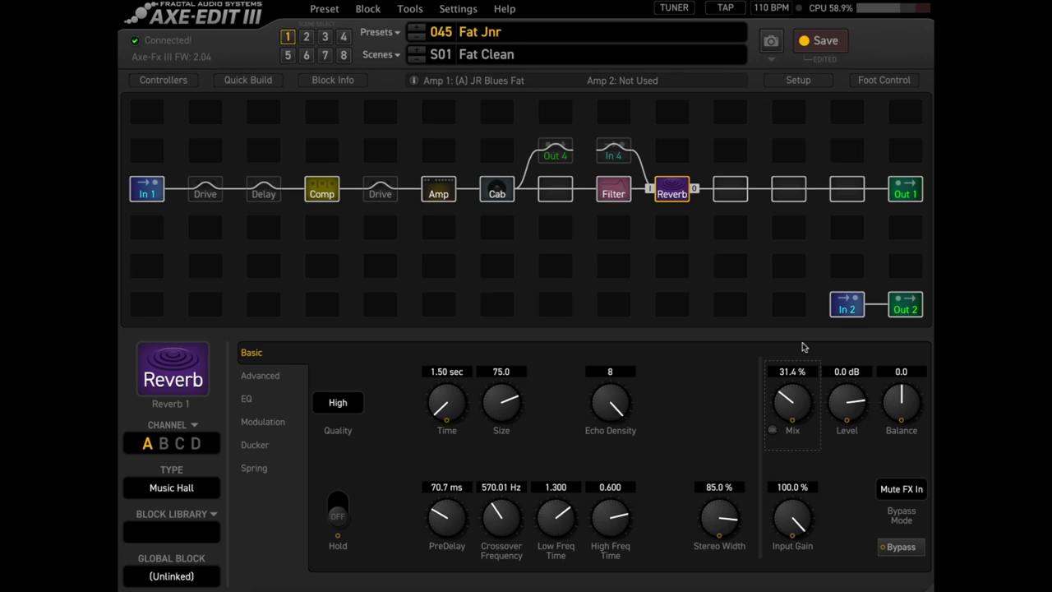
pyautogui.moveTo(804, 347); pyautogui.dragTo(810, 303)
# Step: Sweep reverb Time across its range to 2.35 sec, Input Gain to 69 %, Mix 29.9 %
pyautogui.moveTo(452, 419); pyautogui.dragTo(451, 408)
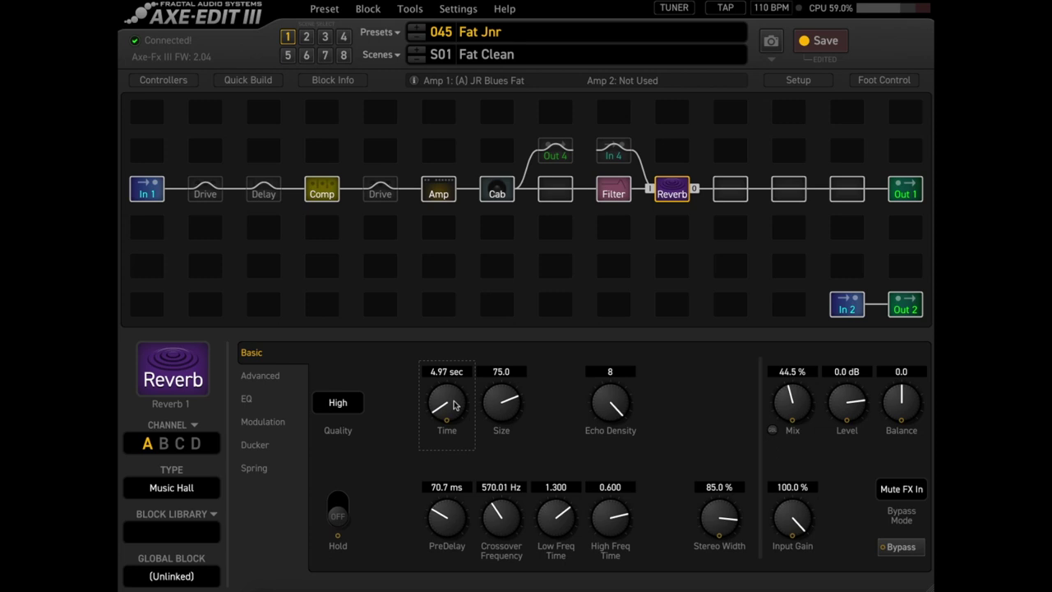
pyautogui.moveTo(453, 408); pyautogui.dragTo(769, 486)
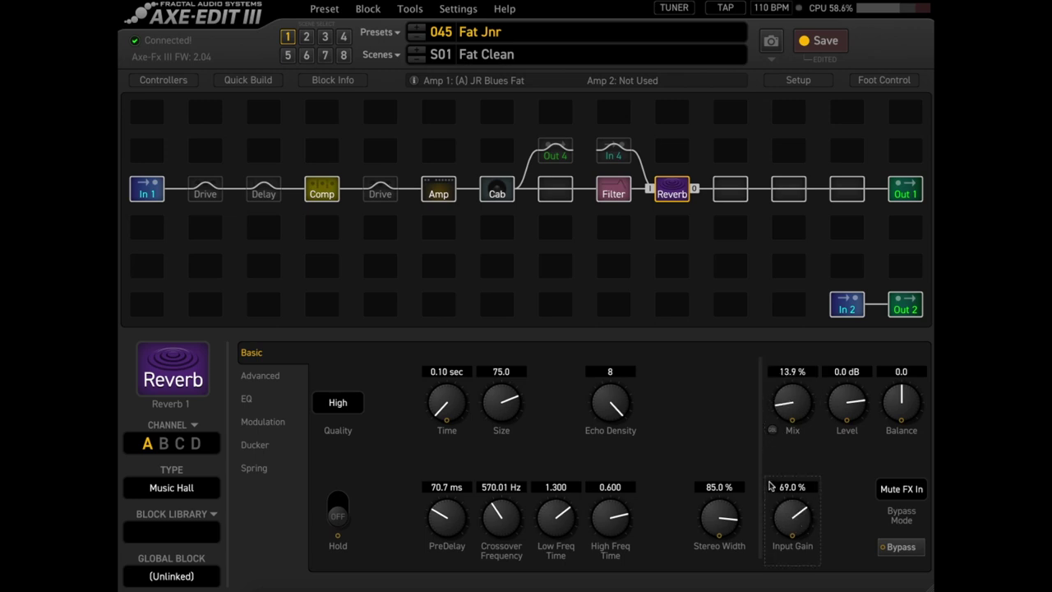
pyautogui.moveTo(462, 413)
pyautogui.mouseDown()
pyautogui.moveTo(466, 381)
pyautogui.moveTo(467, 408)
pyautogui.mouseUp()
pyautogui.moveTo(792, 406); pyautogui.dragTo(802, 374)
pyautogui.scroll(3, 796, 379)
# Step: Set reverb EQ High Cut to 3590.7 Hz and Low Cut to 200 Hz, then Mix 35.4 %
pyautogui.click(251, 400)
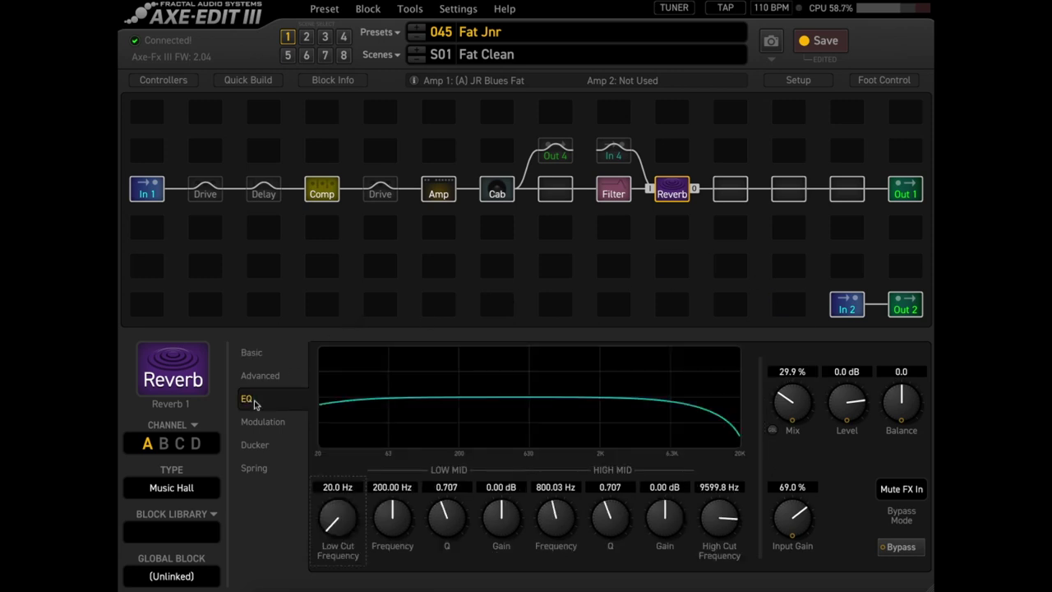
pyautogui.moveTo(724, 530); pyautogui.dragTo(711, 589)
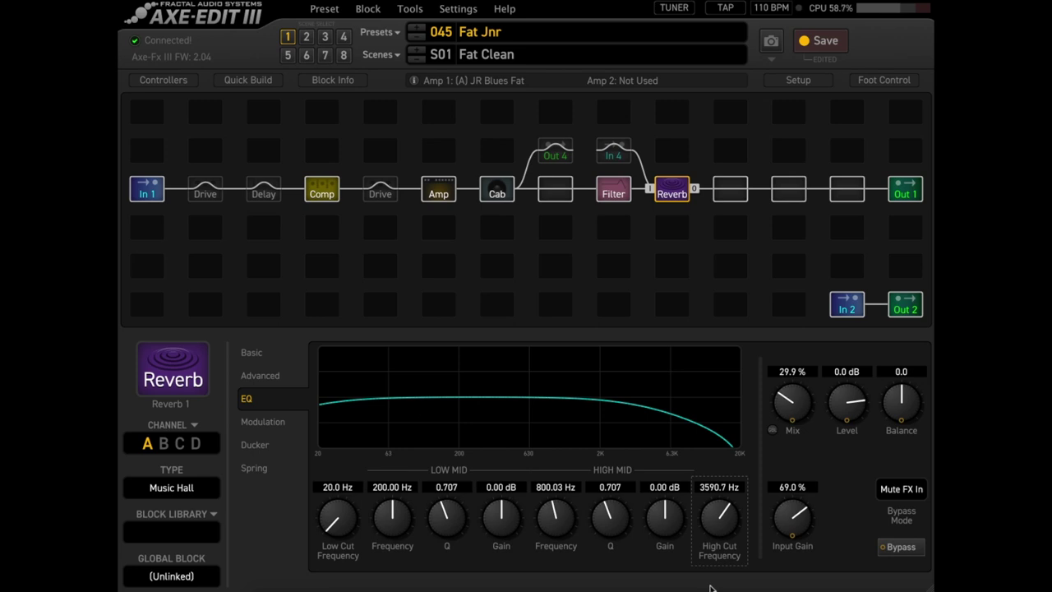
pyautogui.moveTo(337, 524); pyautogui.dragTo(368, 392)
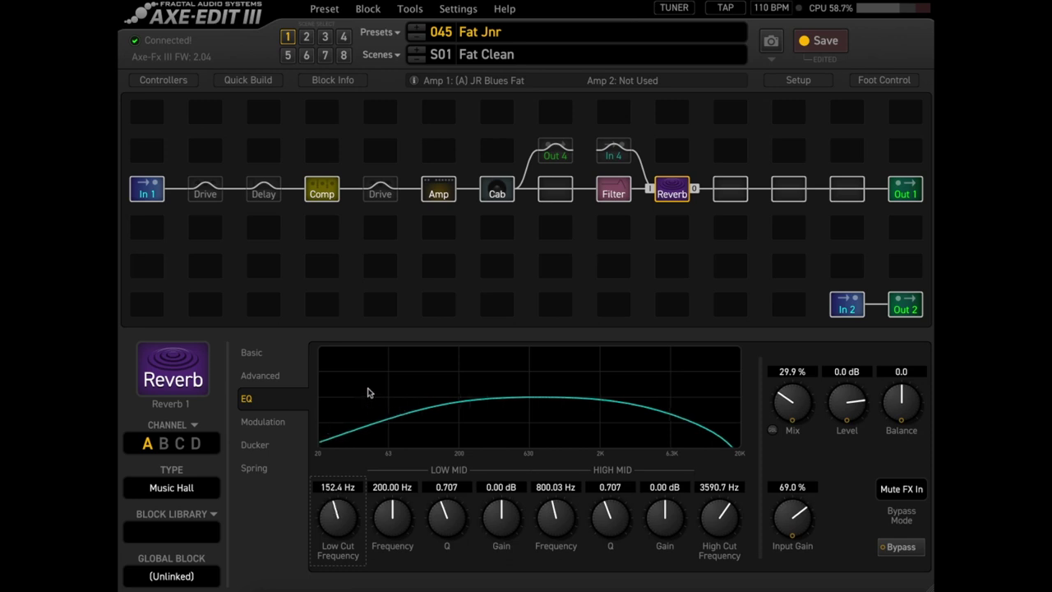
pyautogui.moveTo(342, 524); pyautogui.dragTo(345, 507)
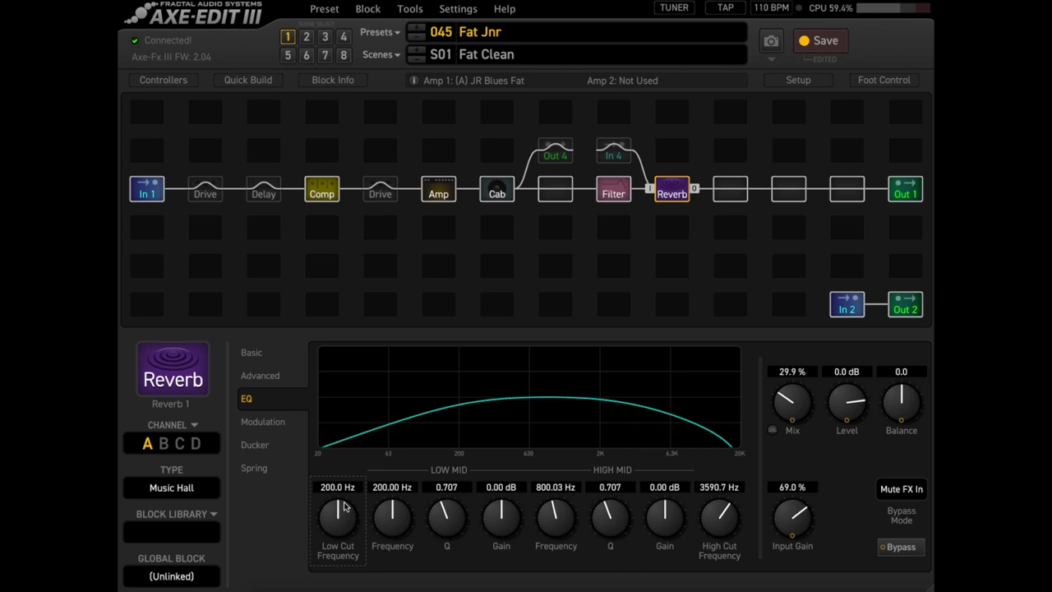
pyautogui.moveTo(808, 416); pyautogui.dragTo(805, 397)
# Step: On the reverb's Advanced page, raise Early Level to -1.77 dB and lower Mix to 12.9 %
pyautogui.click(251, 359)
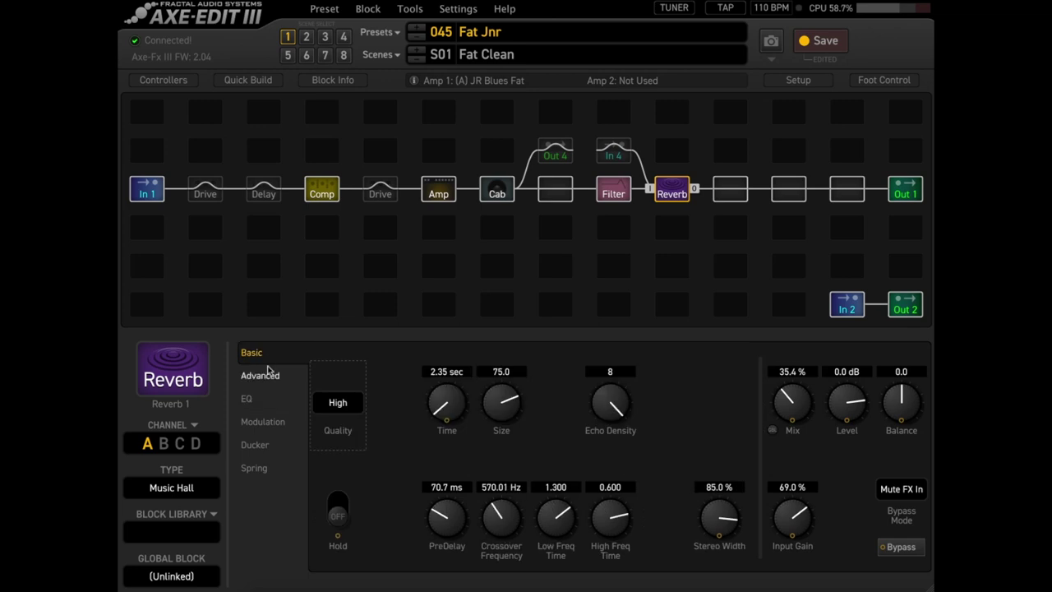
pyautogui.click(267, 375)
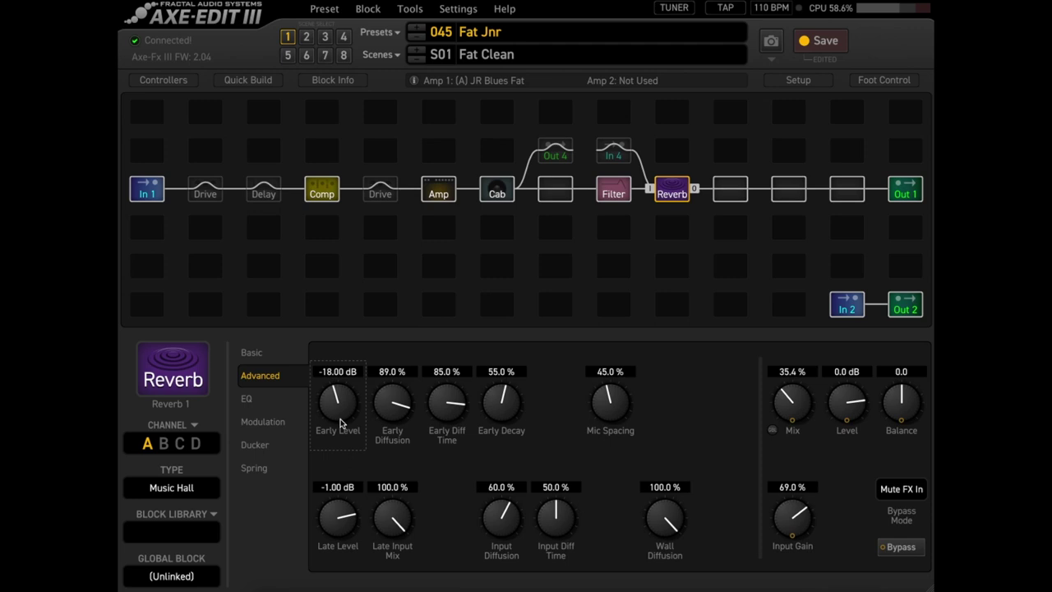
pyautogui.moveTo(339, 421); pyautogui.dragTo(354, 365)
pyautogui.moveTo(782, 412); pyautogui.dragTo(790, 497)
pyautogui.moveTo(346, 402); pyautogui.dragTo(355, 381)
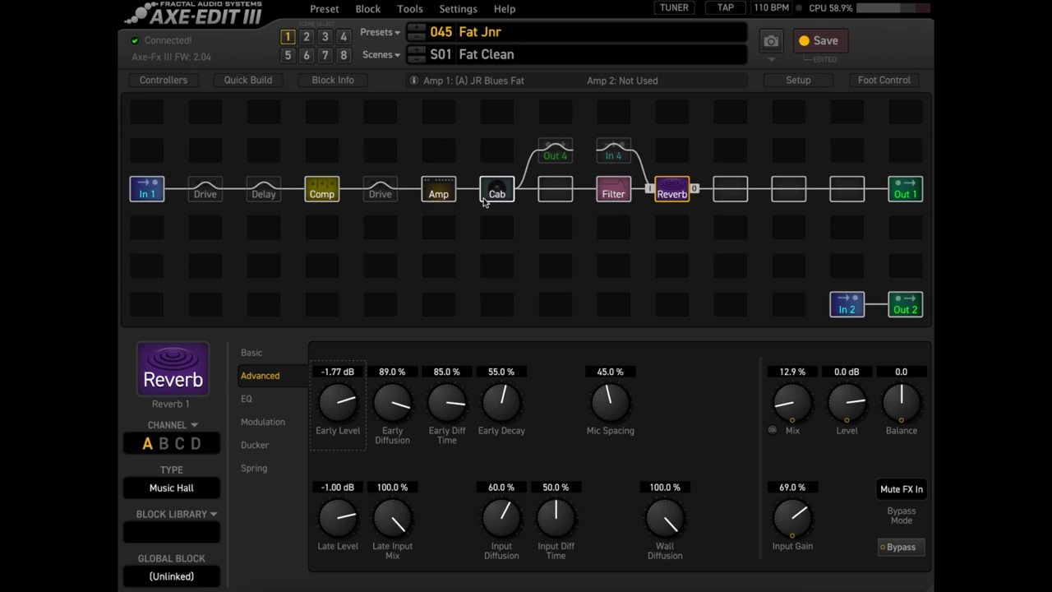
# Step: Switch the reverb type to Huge Room, then set Early Level to -6.80 dB and Mix to 22.2 %
pyautogui.click(173, 492)
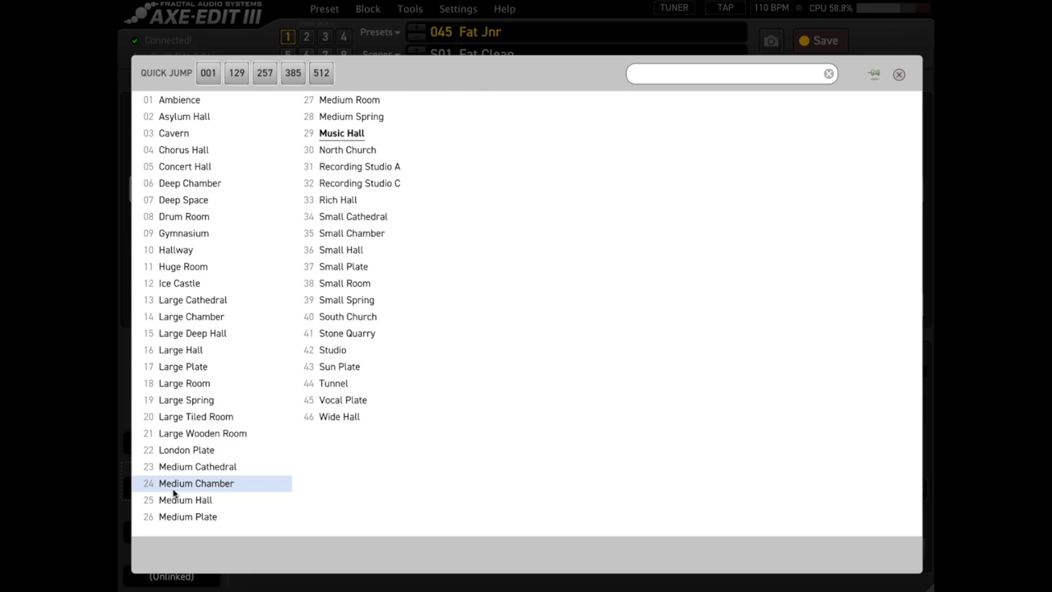
pyautogui.click(229, 266)
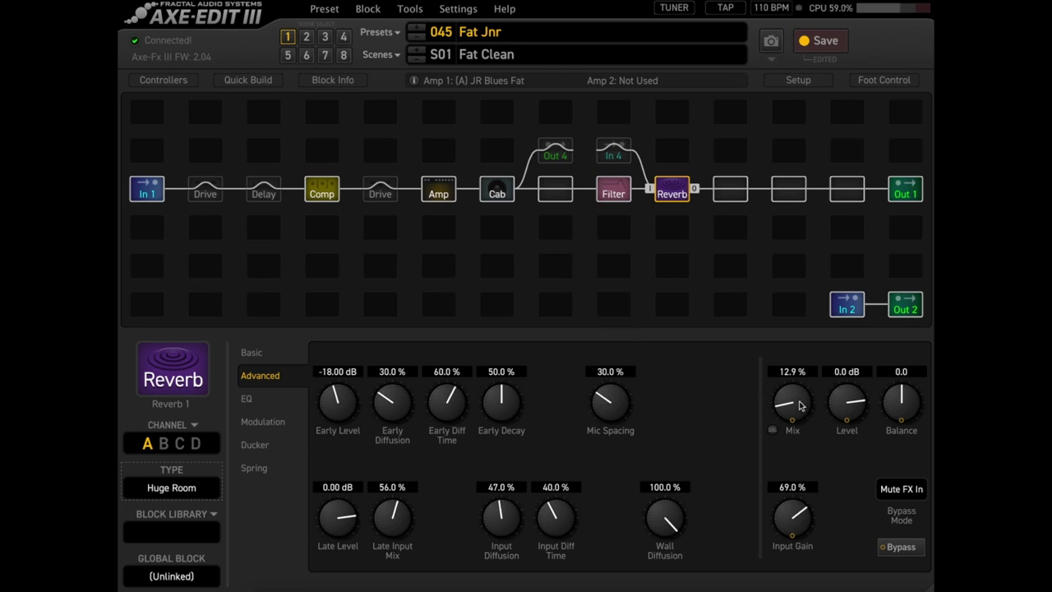
pyautogui.moveTo(802, 406); pyautogui.dragTo(795, 363)
pyautogui.moveTo(783, 418); pyautogui.dragTo(781, 357)
pyautogui.moveTo(359, 400); pyautogui.dragTo(356, 336)
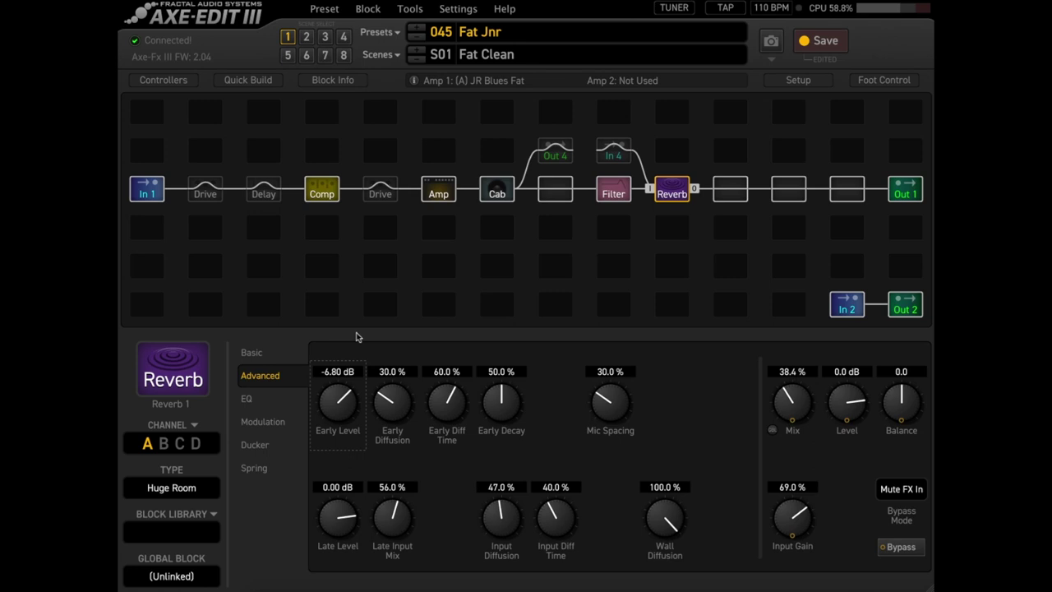
pyautogui.moveTo(793, 408); pyautogui.dragTo(781, 470)
# Step: Change the reverb type to Ice Castle and raise its Mix to 44.6 % on the Basic page
pyautogui.click(185, 490)
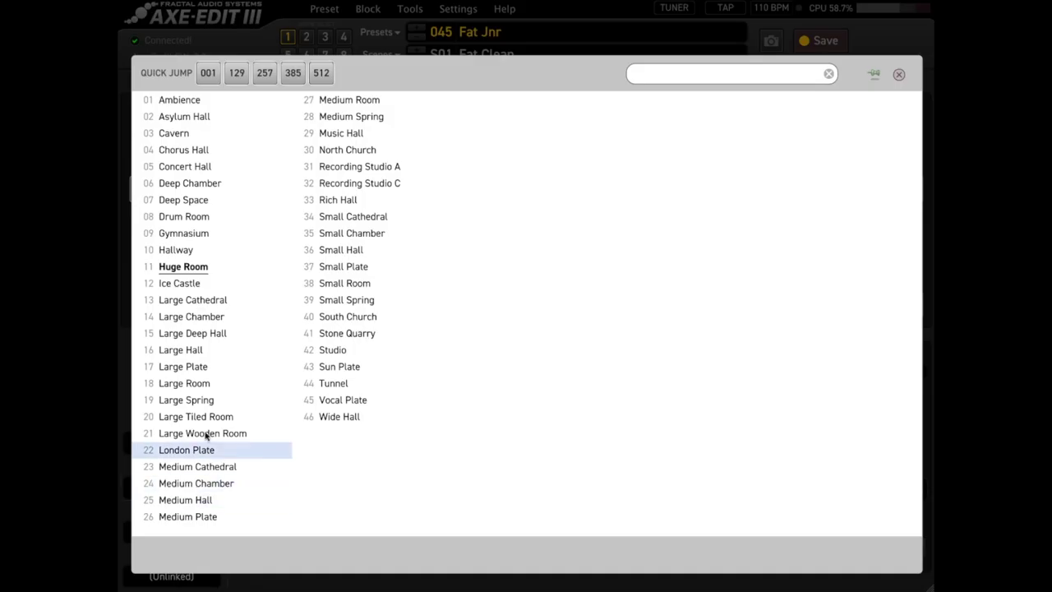
pyautogui.click(199, 283)
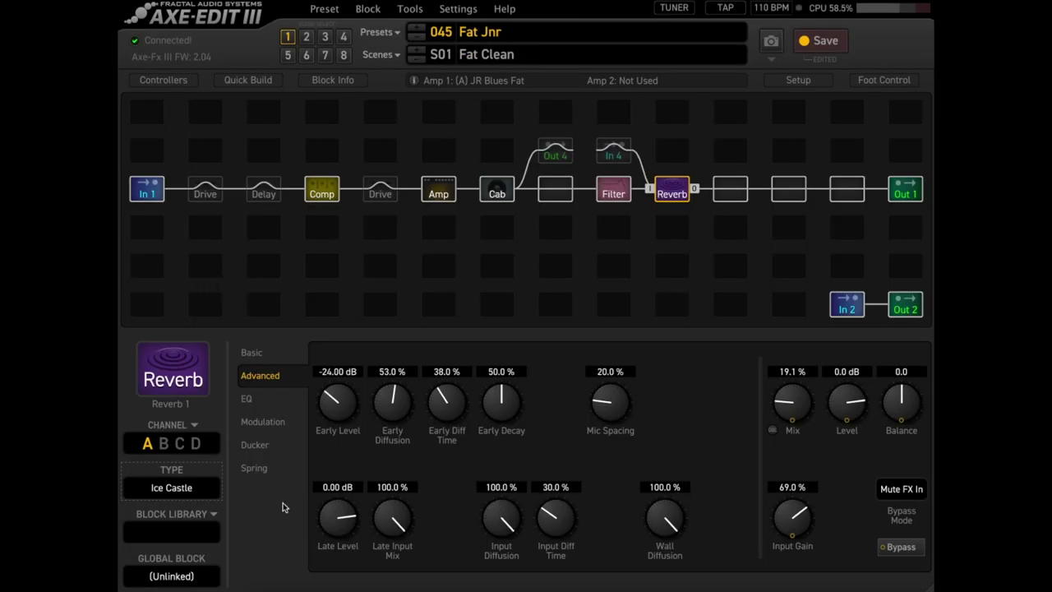
pyautogui.click(271, 352)
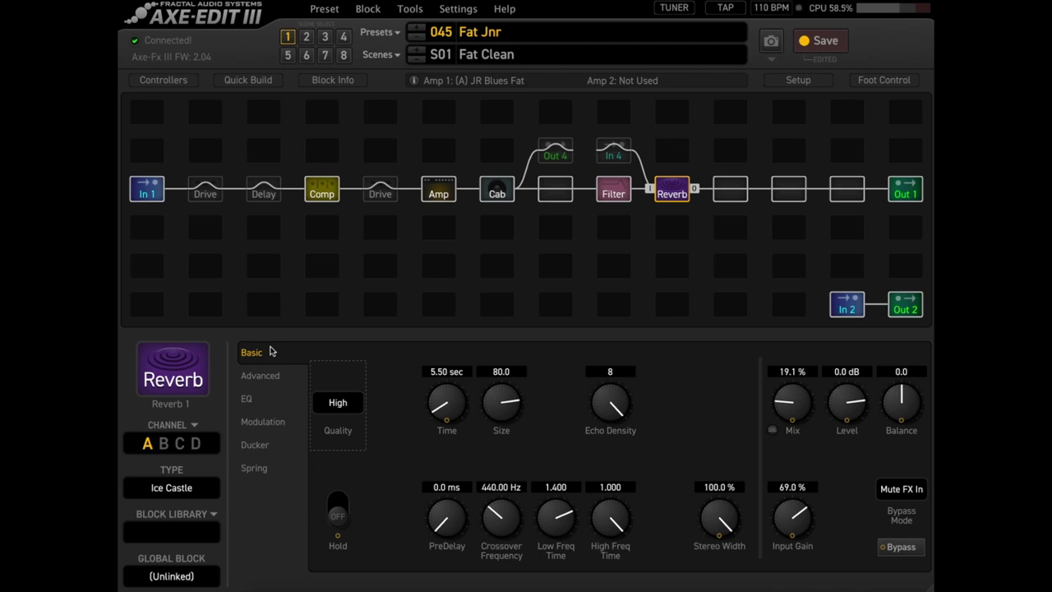
pyautogui.moveTo(786, 418); pyautogui.dragTo(807, 338)
# Step: Raise the Ice Castle reverb's EQ Low Cut Frequency, then return to its Basic parameters
pyautogui.click(258, 399)
pyautogui.moveTo(338, 538); pyautogui.dragTo(358, 395)
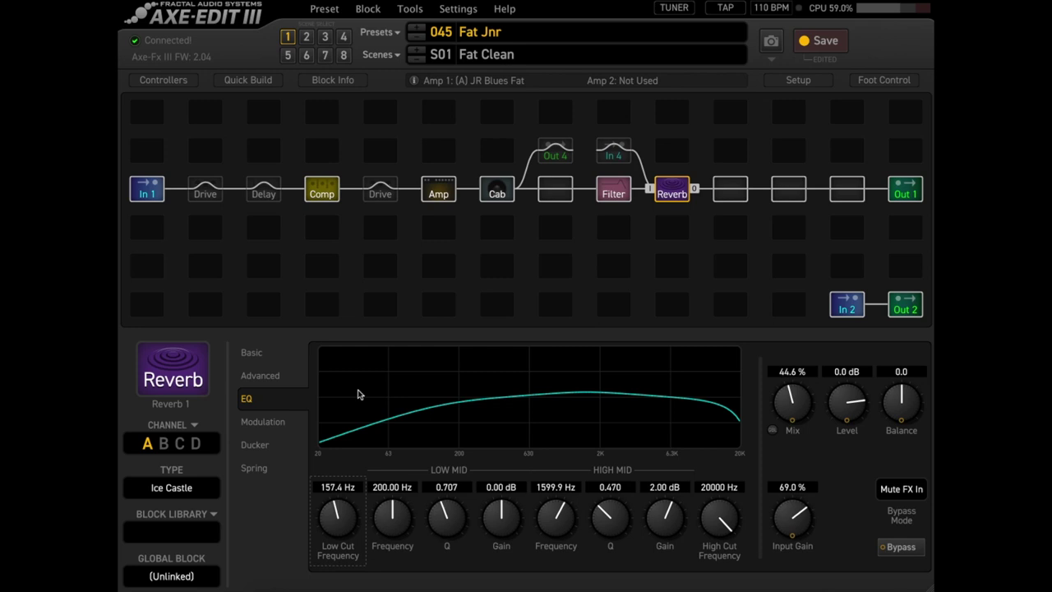
pyautogui.click(252, 352)
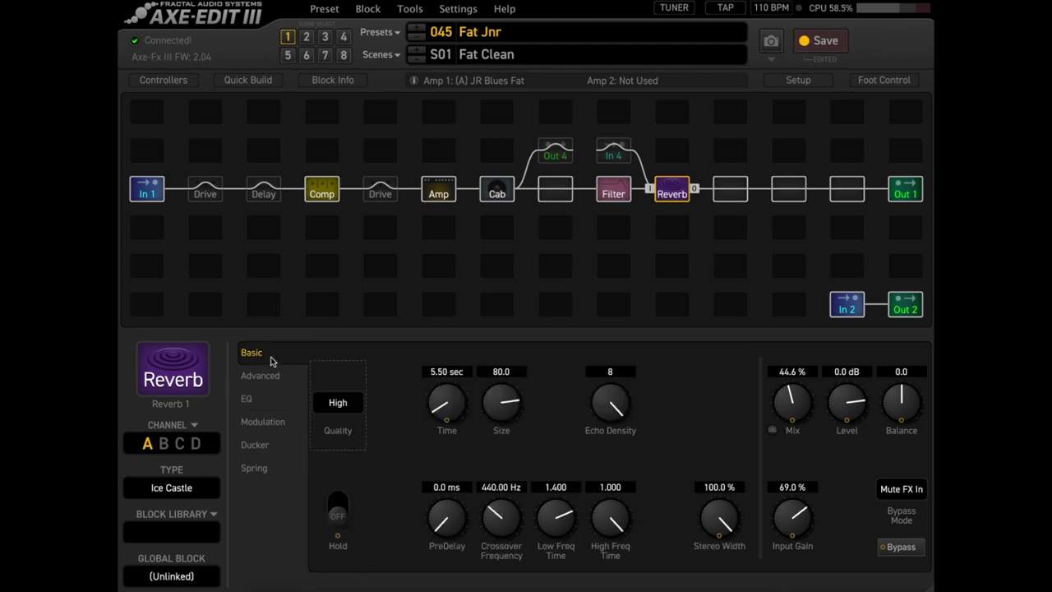
# Step: Switch the reverb to South Church, lower its Mix to 29.4 %, and reopen the type list
pyautogui.click(201, 492)
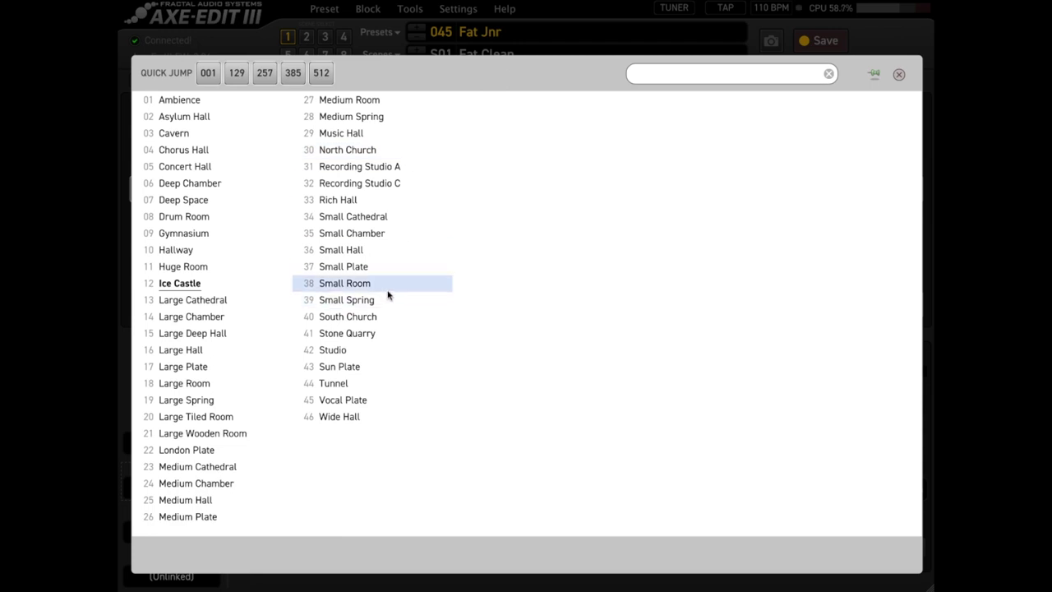
pyautogui.click(383, 316)
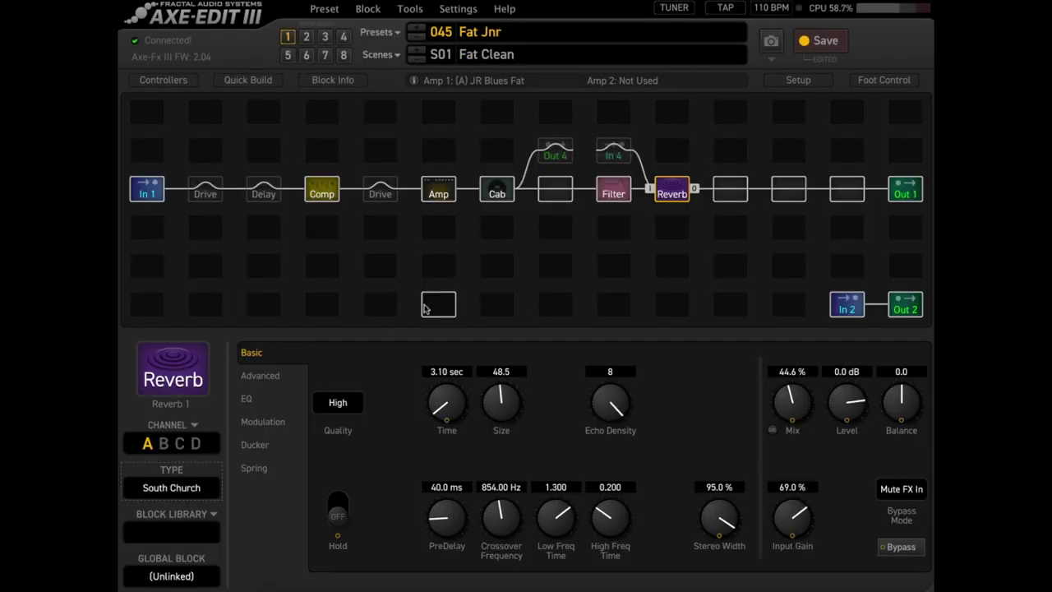
pyautogui.moveTo(791, 399); pyautogui.dragTo(781, 448)
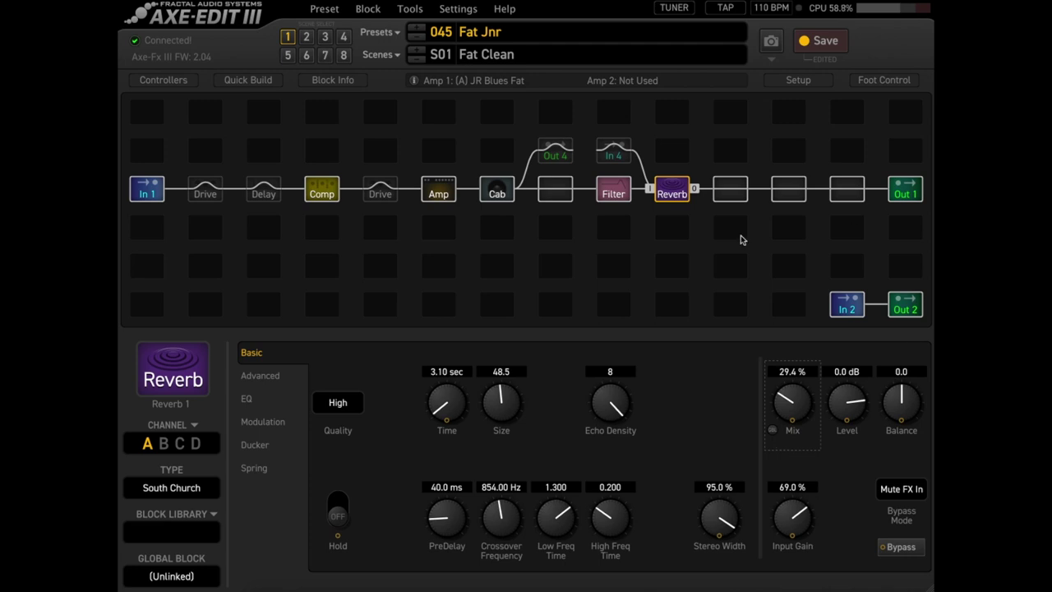
pyautogui.click(169, 492)
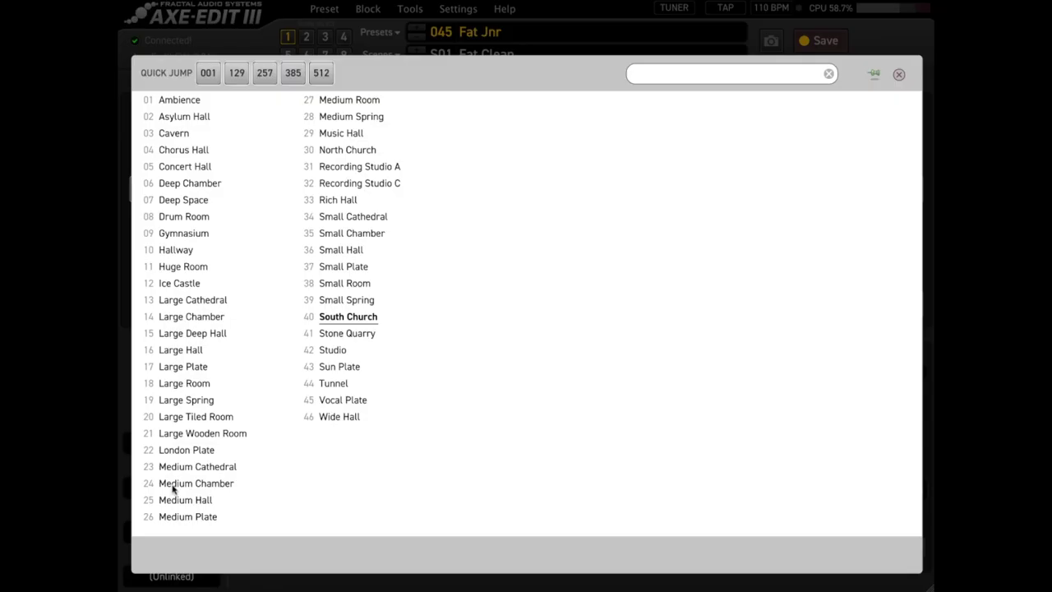
# Step: Switch the reverb to London Plate and engage the Drive before the Amp
pyautogui.click(231, 453)
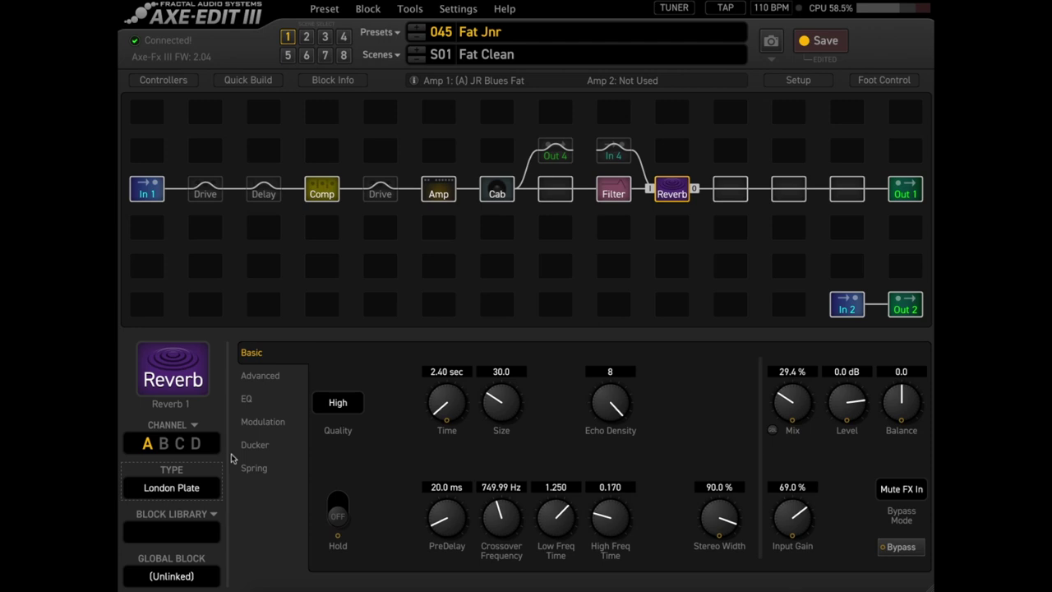
pyautogui.click(381, 194)
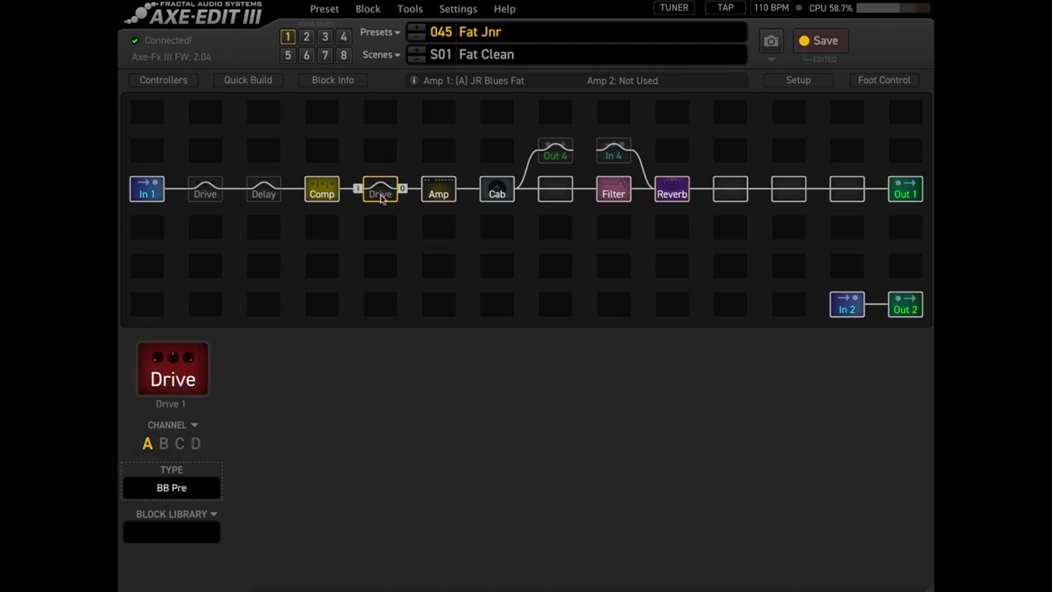
pyautogui.click(380, 198)
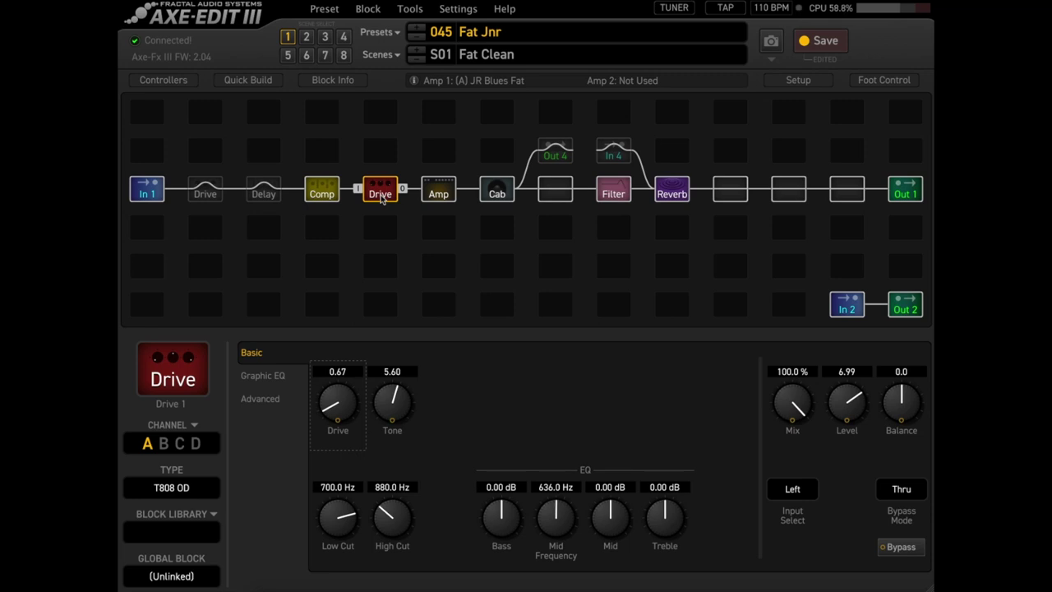
# Step: Compare the reverb bypassed and engaged, then lower its Mix to 20.7 %
pyautogui.click(673, 188)
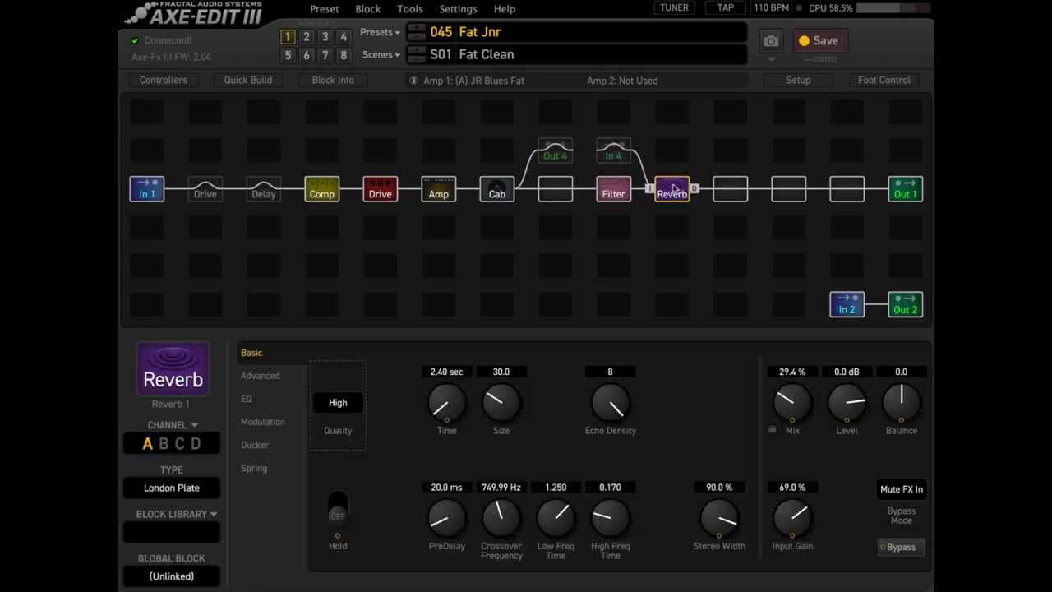
pyautogui.click(672, 188)
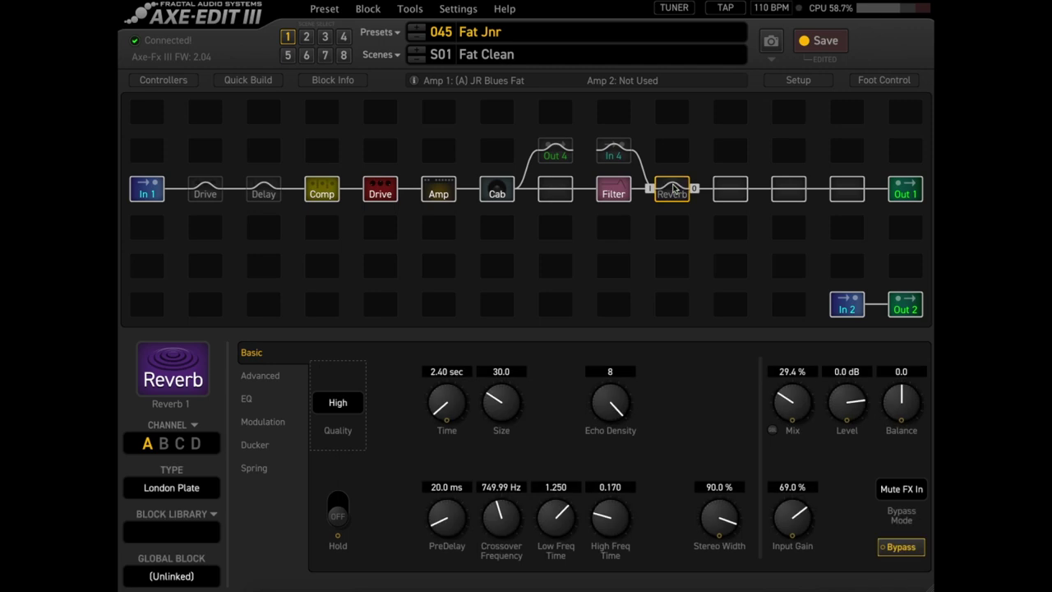
pyautogui.click(672, 188)
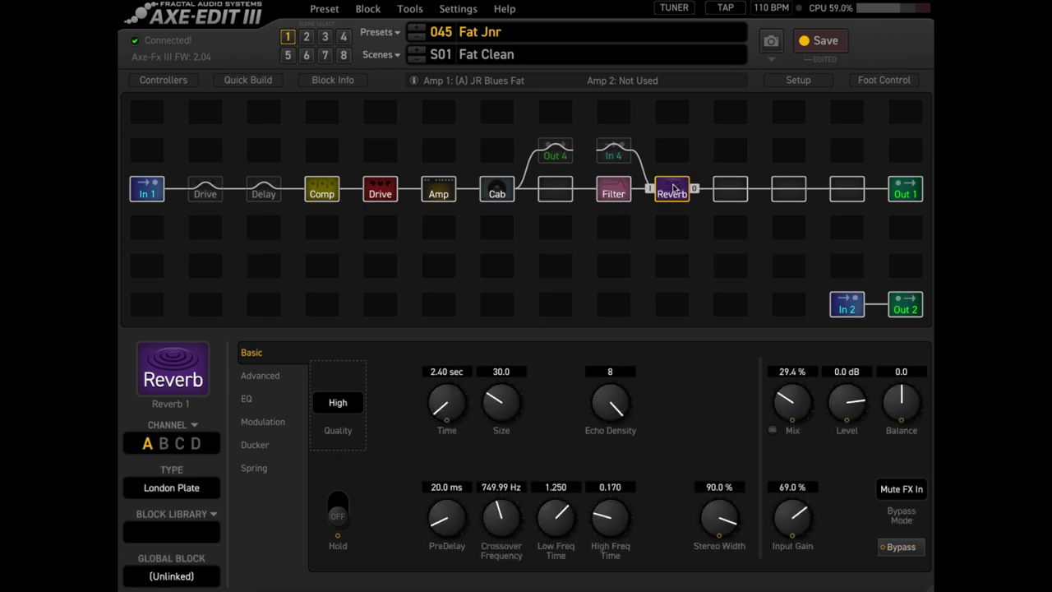
pyautogui.moveTo(790, 402); pyautogui.dragTo(783, 429)
# Step: Check the London Plate EQ curve, go back to the Basic page, and show the reverb type list
pyautogui.click(249, 400)
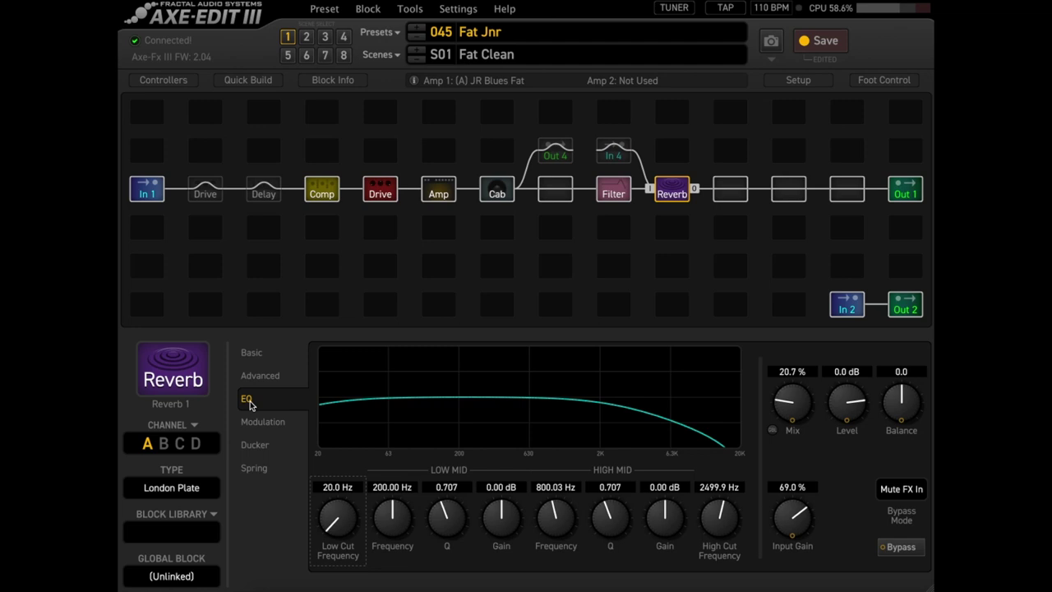
pyautogui.click(264, 354)
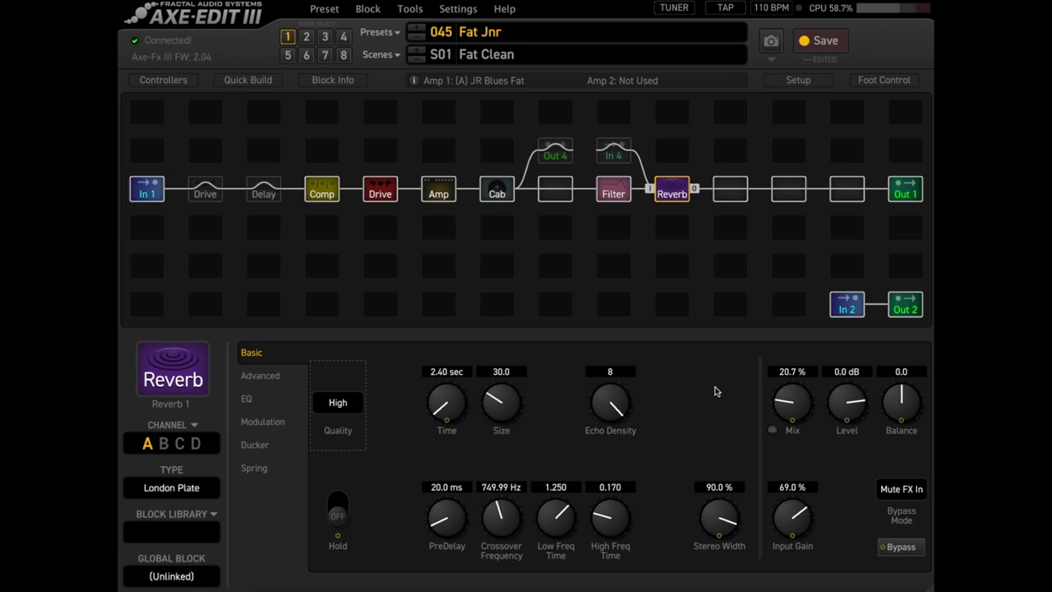
pyautogui.click(185, 496)
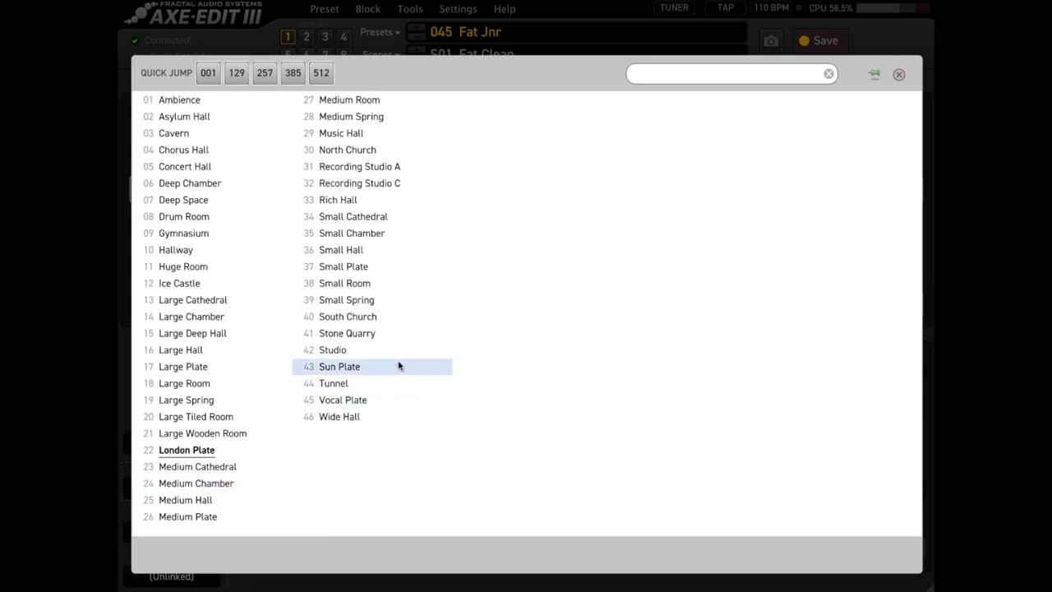
# Step: Switch the reverb to Recording Studio C, A/B it with bypass, and bypass the T808 OD Drive
pyautogui.click(436, 186)
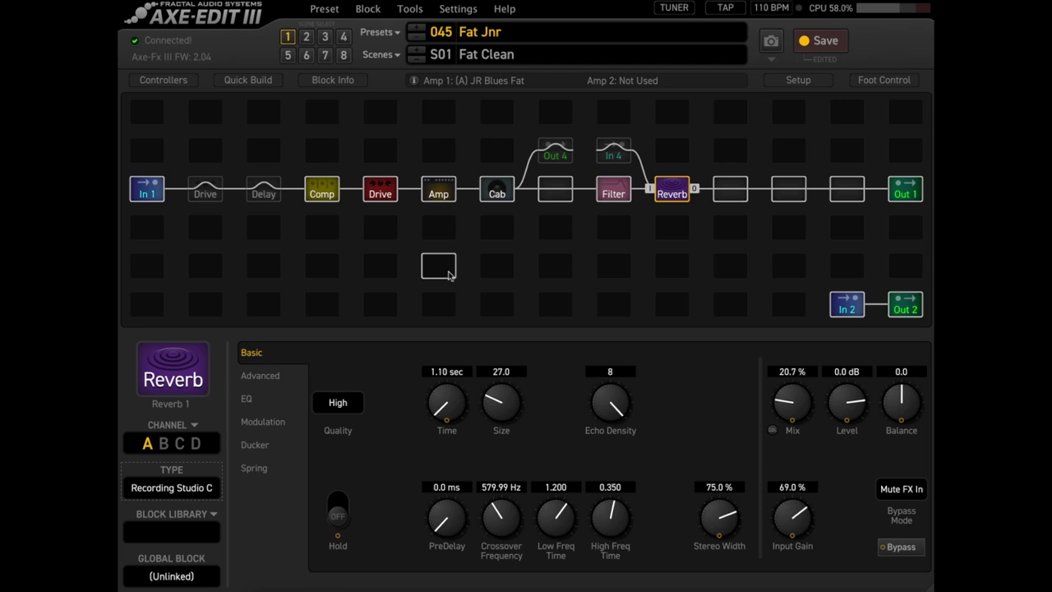
pyautogui.press('b')
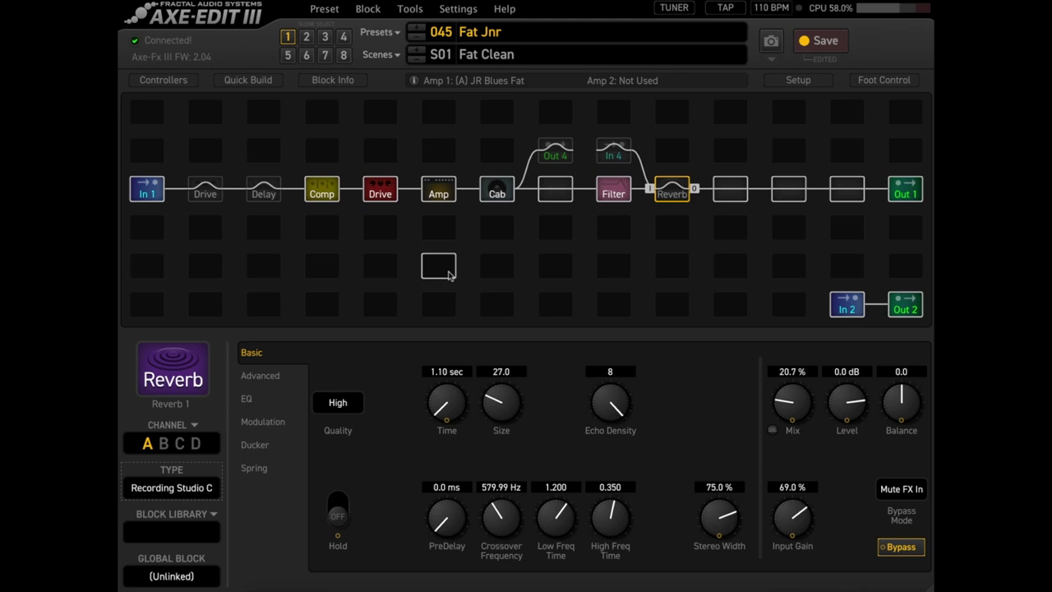
pyautogui.press('b')
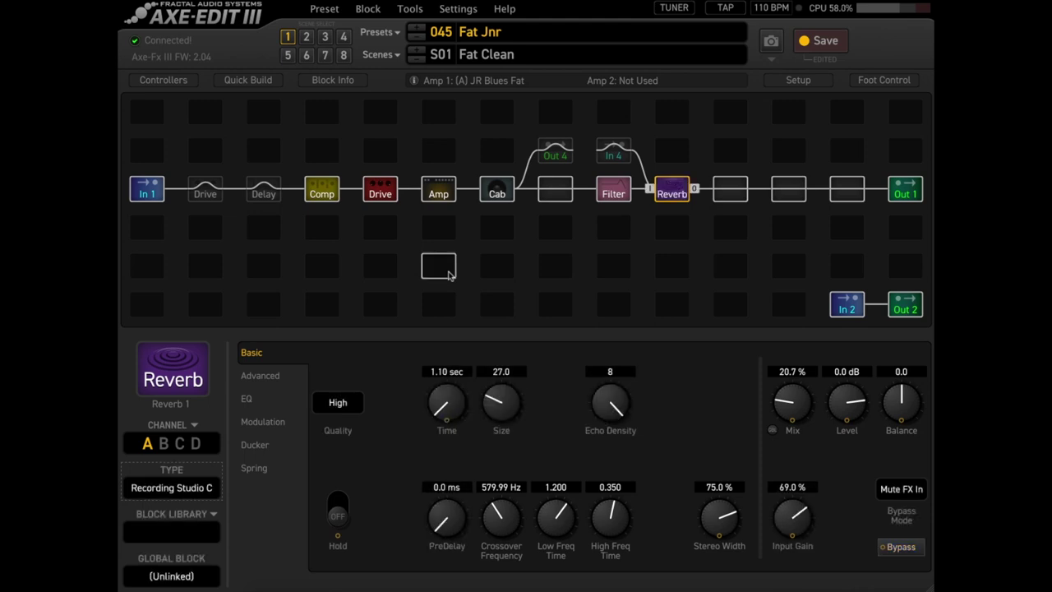
pyautogui.click(380, 197)
pyautogui.press('b')
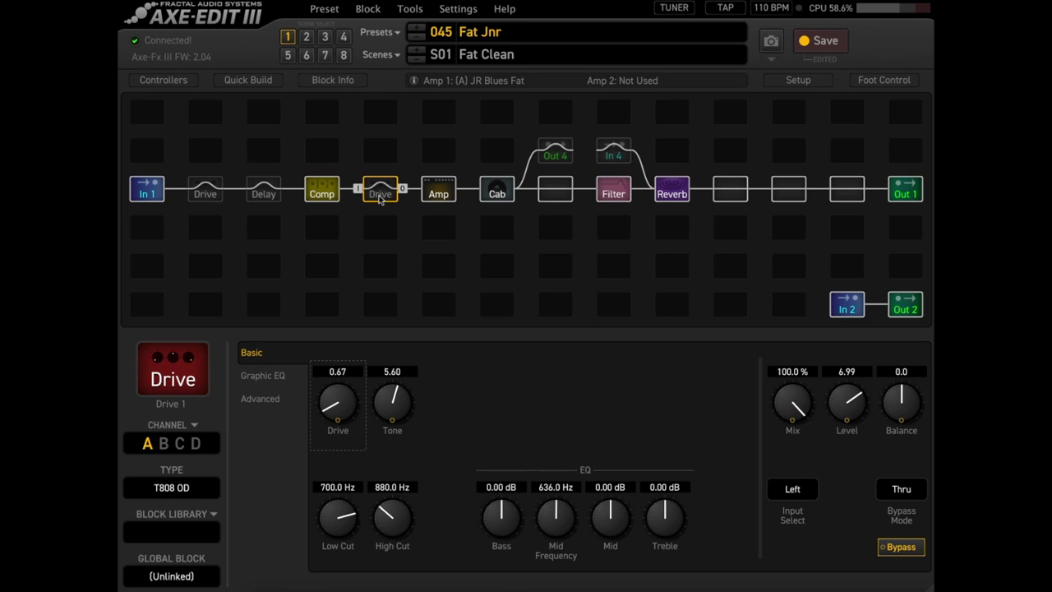
# Step: Raise Recording Studio C's Early Level from -8.00 dB to -1.75 dB on the Advanced page
pyautogui.click(672, 190)
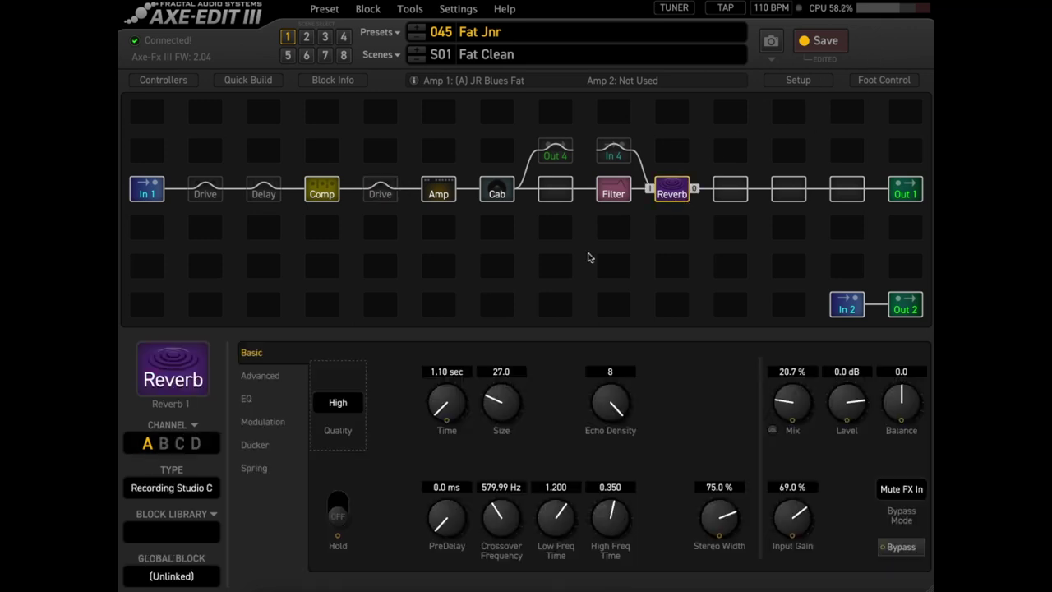
pyautogui.click(260, 374)
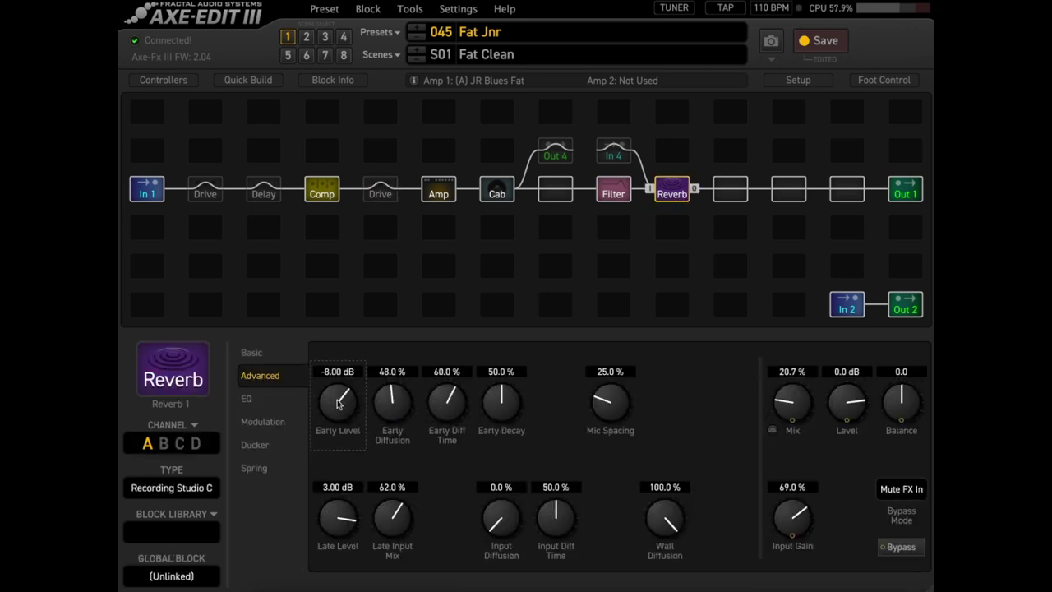
pyautogui.moveTo(337, 403); pyautogui.dragTo(345, 365)
# Step: On the Basic page, shorten reverb Time to 0.58 sec and raise PreDelay to 97.2 ms
pyautogui.click(265, 355)
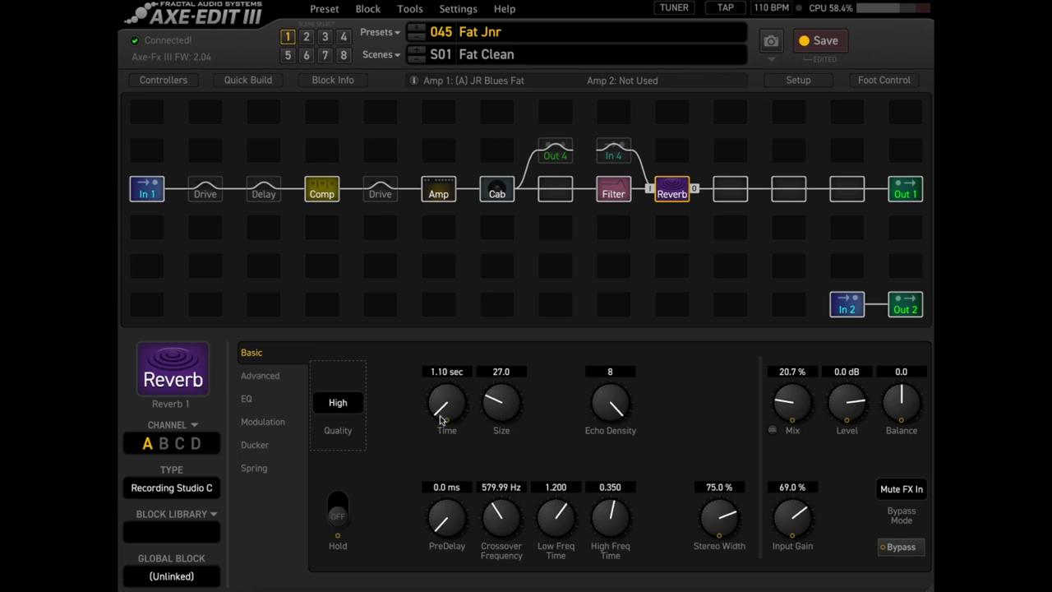
pyautogui.moveTo(441, 419); pyautogui.dragTo(445, 414)
pyautogui.moveTo(453, 499); pyautogui.dragTo(466, 400)
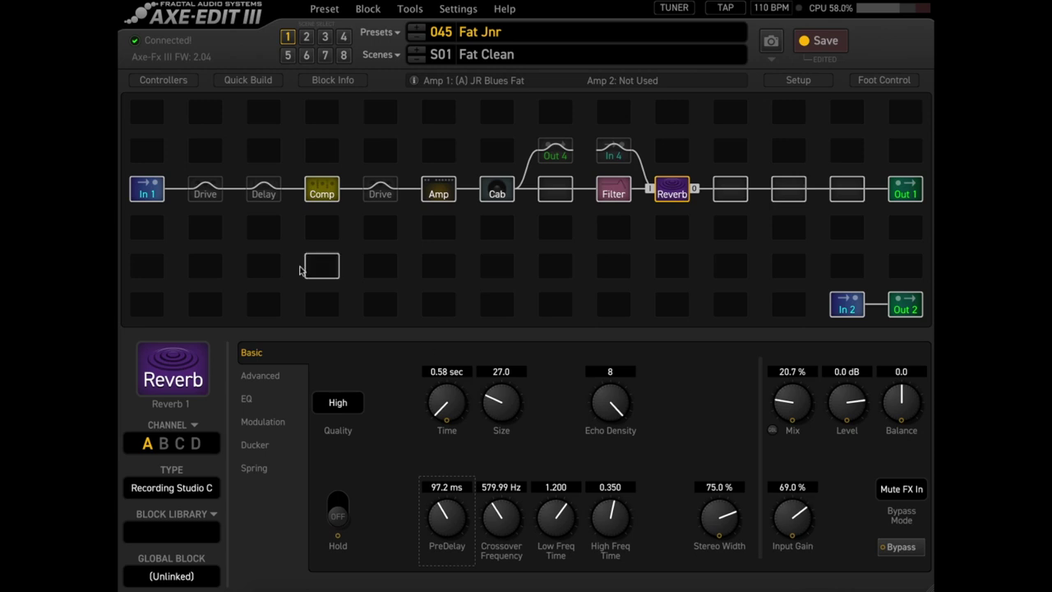
# Step: Choose Rich Hall as the reverb type, then sweep Time between 12.46 and 0.10 sec and raise Mix to 53%
pyautogui.click(196, 489)
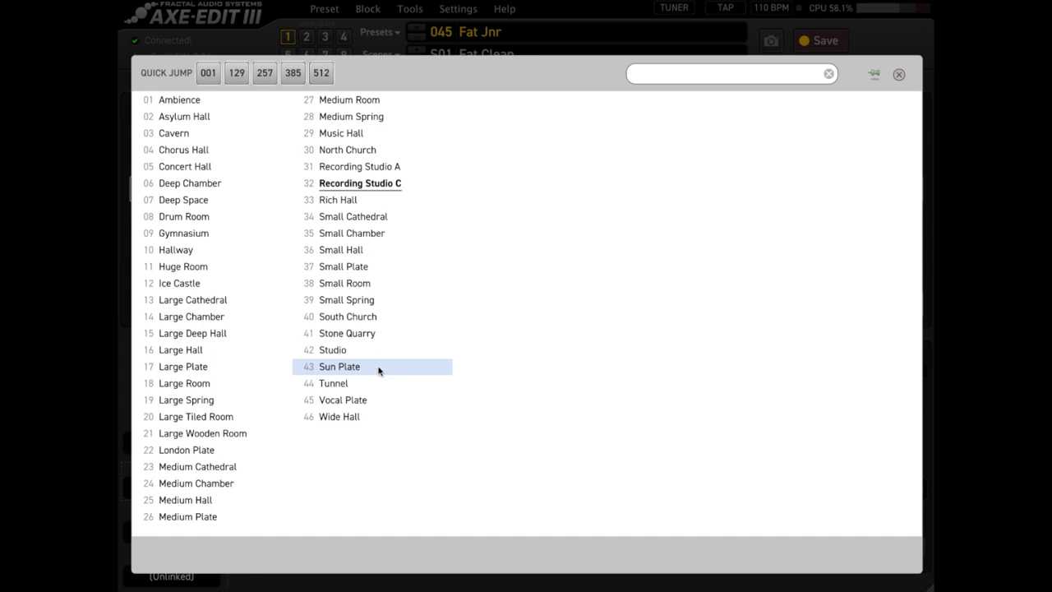
pyautogui.click(371, 205)
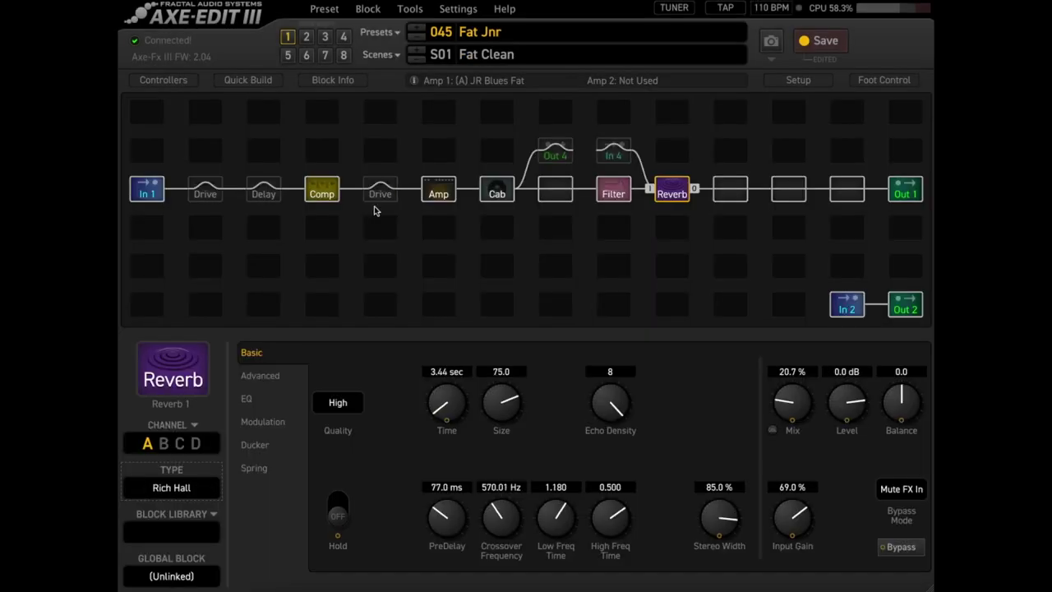
pyautogui.moveTo(446, 397); pyautogui.dragTo(450, 377)
pyautogui.moveTo(447, 409); pyautogui.dragTo(444, 418)
pyautogui.moveTo(809, 369); pyautogui.dragTo(813, 316)
pyautogui.moveTo(787, 422); pyautogui.dragTo(786, 421)
# Step: Restore Time to 12.41 sec, set Mix to 47.6% with Hold briefly on, then cut Time to 0.10 sec
pyautogui.moveTo(456, 372); pyautogui.dragTo(458, 365)
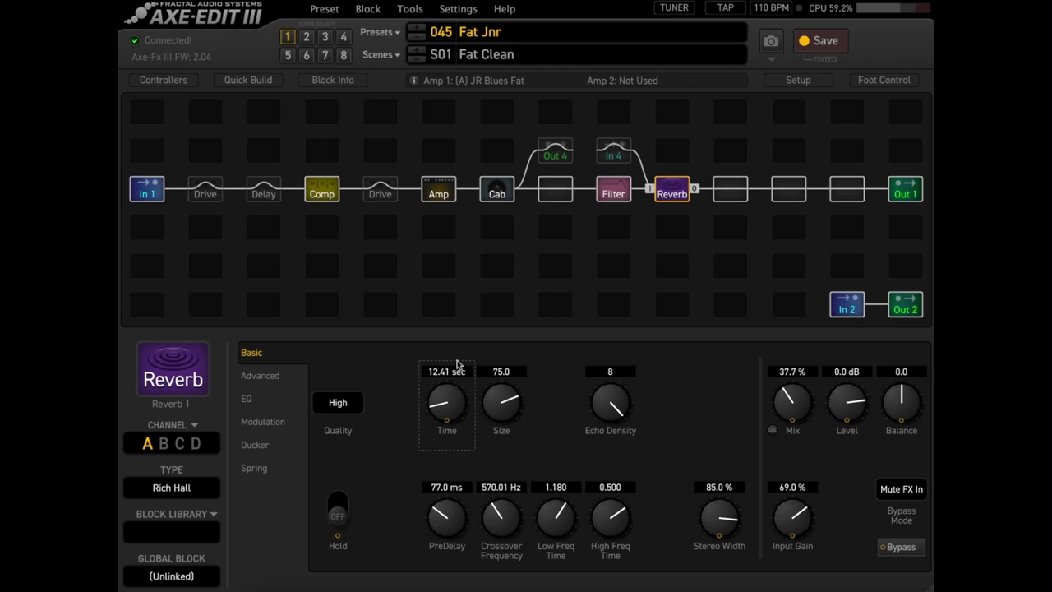
pyautogui.click(342, 503)
pyautogui.moveTo(805, 401); pyautogui.dragTo(810, 372)
pyautogui.click(335, 518)
pyautogui.moveTo(461, 387); pyautogui.dragTo(442, 442)
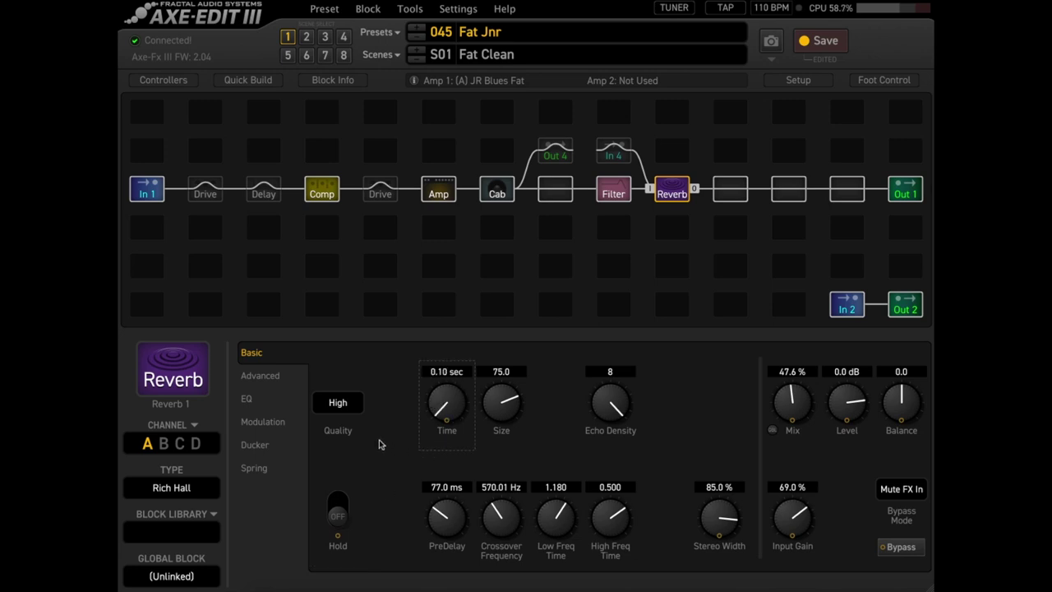
# Step: Show the reverb's modulation parameters and pick Large Spring from the reverb type list
pyautogui.click(263, 421)
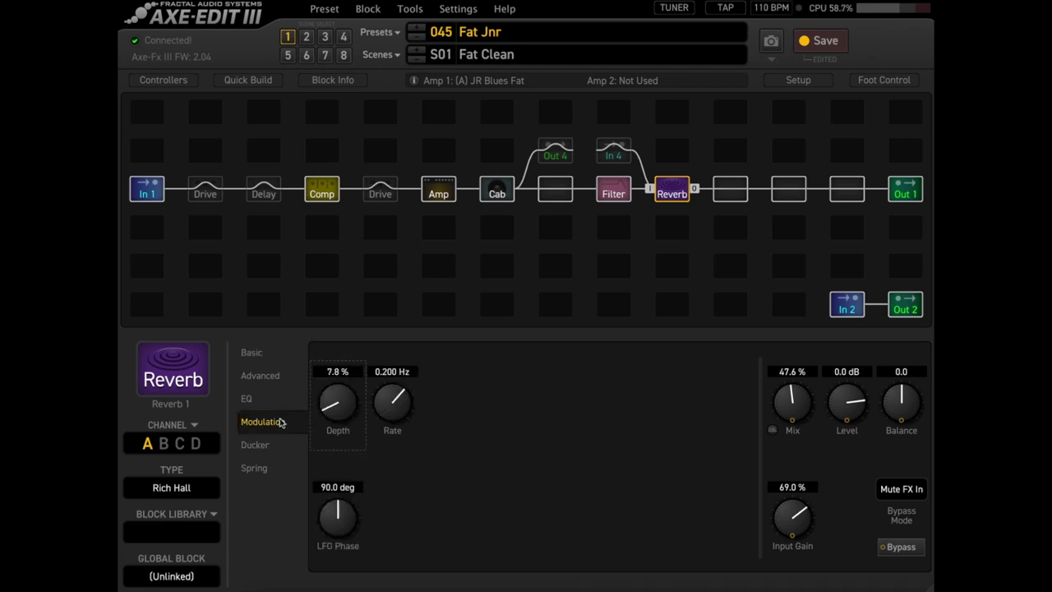
pyautogui.click(197, 490)
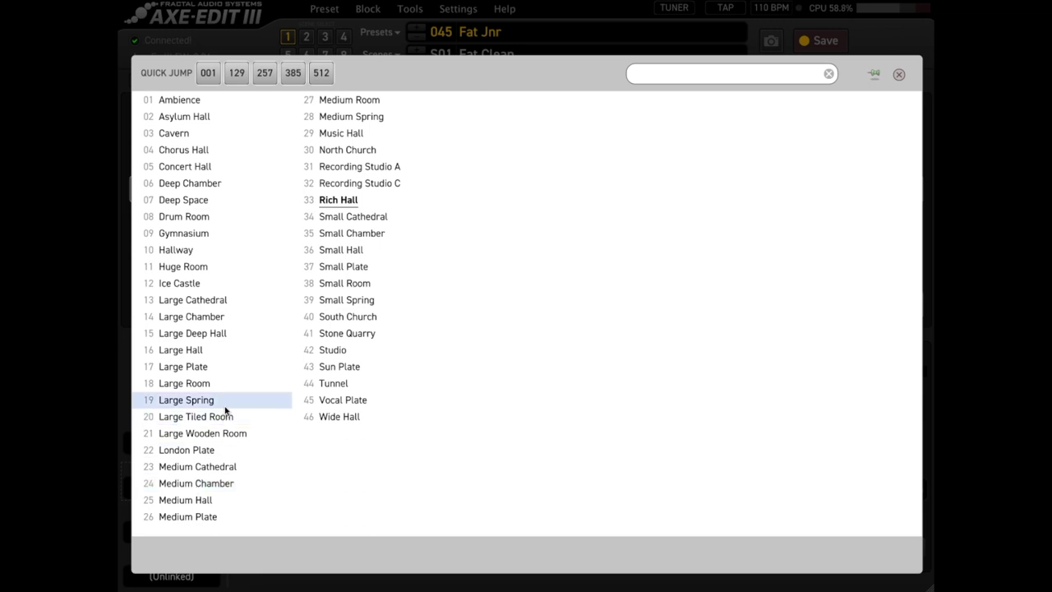
pyautogui.click(189, 400)
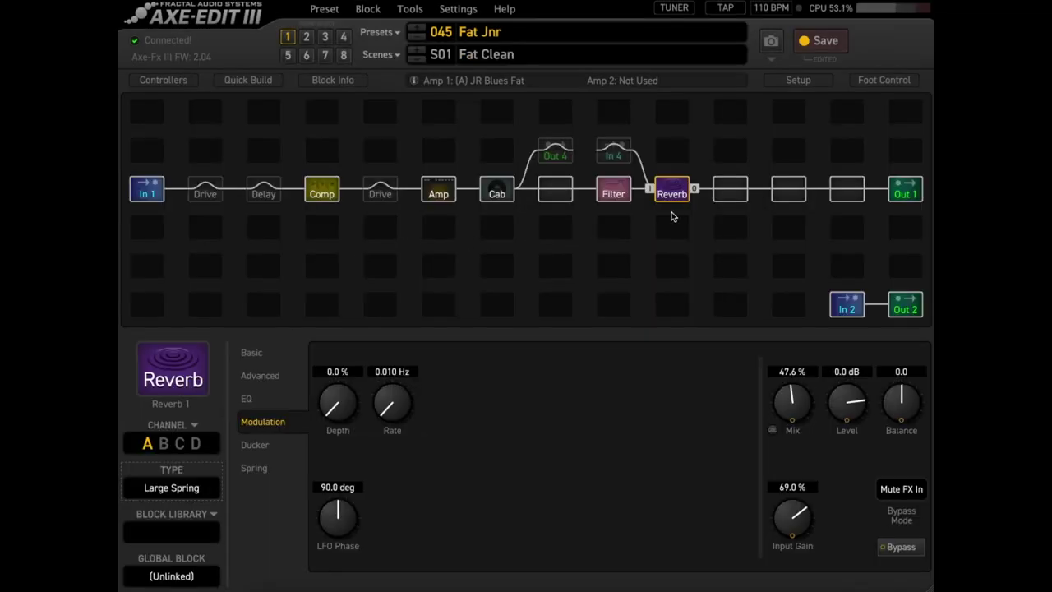
# Step: Drag the Reverb block into the slot right after Comp and open its settings
pyautogui.moveTo(673, 193); pyautogui.dragTo(380, 194)
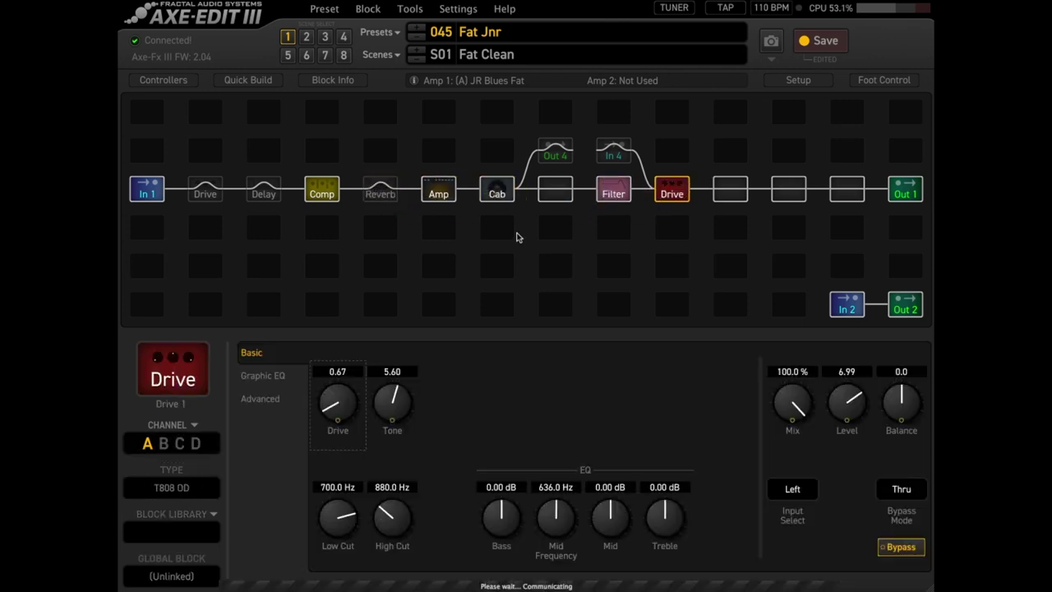
pyautogui.click(391, 197)
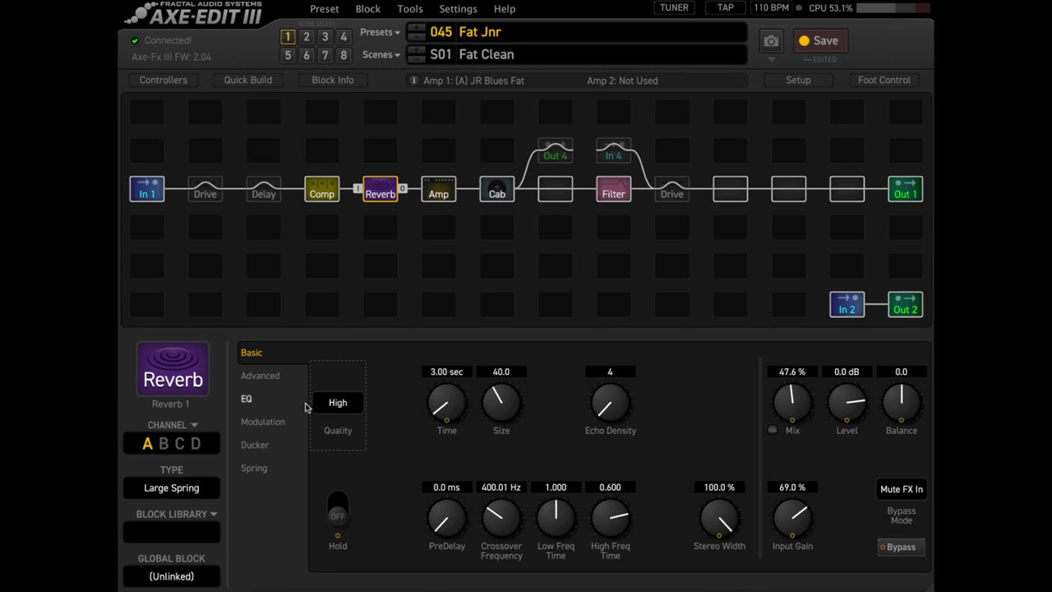
# Step: Set the Large Spring modulation Rate to 1.000 Hz and Depth to 40.1%, then show the Advanced page
pyautogui.click(288, 421)
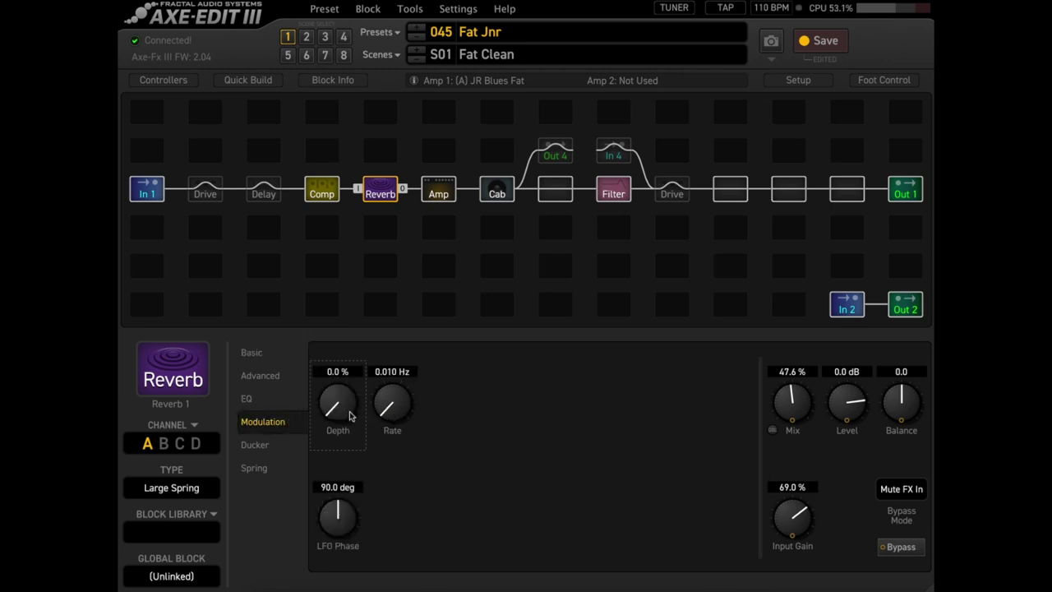
pyautogui.moveTo(391, 414); pyautogui.dragTo(496, 106)
pyautogui.moveTo(338, 406); pyautogui.dragTo(356, 271)
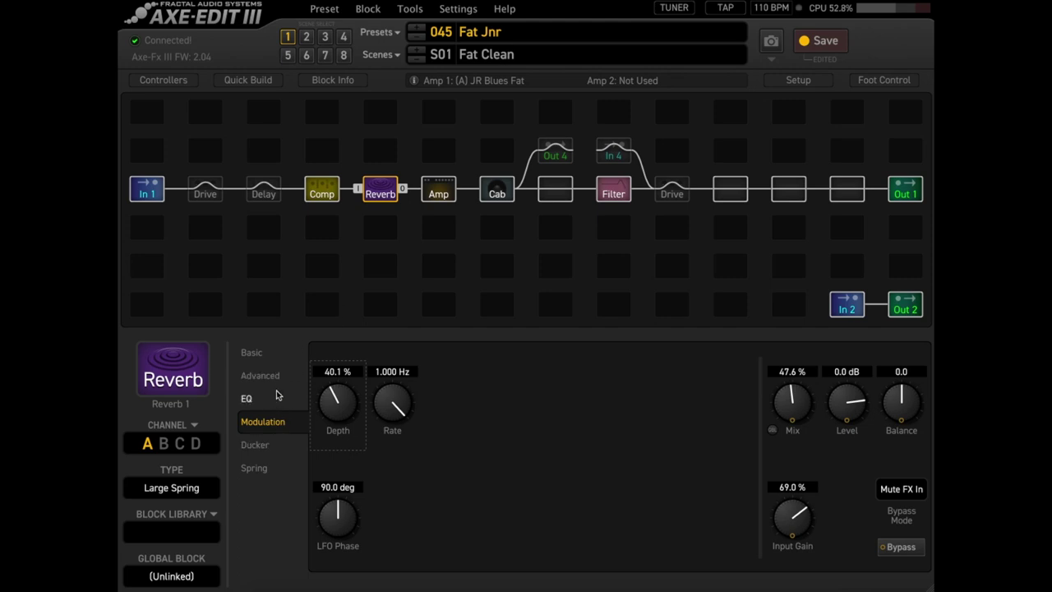
pyautogui.click(278, 383)
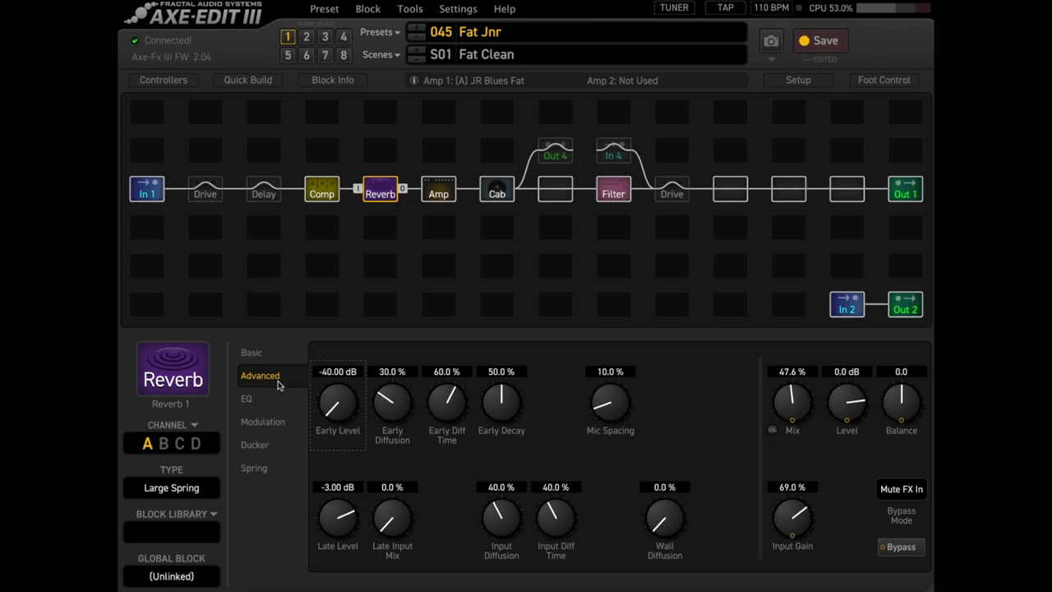
# Step: On the Spring page, try out Spring Drive and Spring Tone and set Number of Springs to 6
pyautogui.click(271, 472)
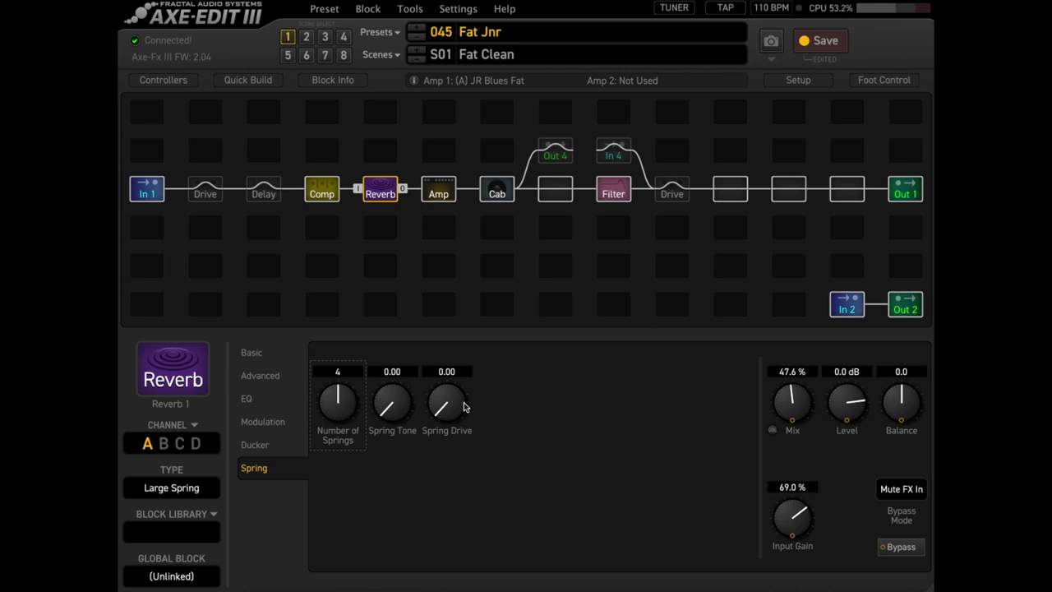
pyautogui.moveTo(464, 407); pyautogui.dragTo(463, 328)
pyautogui.moveTo(462, 402); pyautogui.dragTo(462, 419)
pyautogui.moveTo(393, 403); pyautogui.dragTo(403, 206)
pyautogui.moveTo(353, 375); pyautogui.dragTo(359, 233)
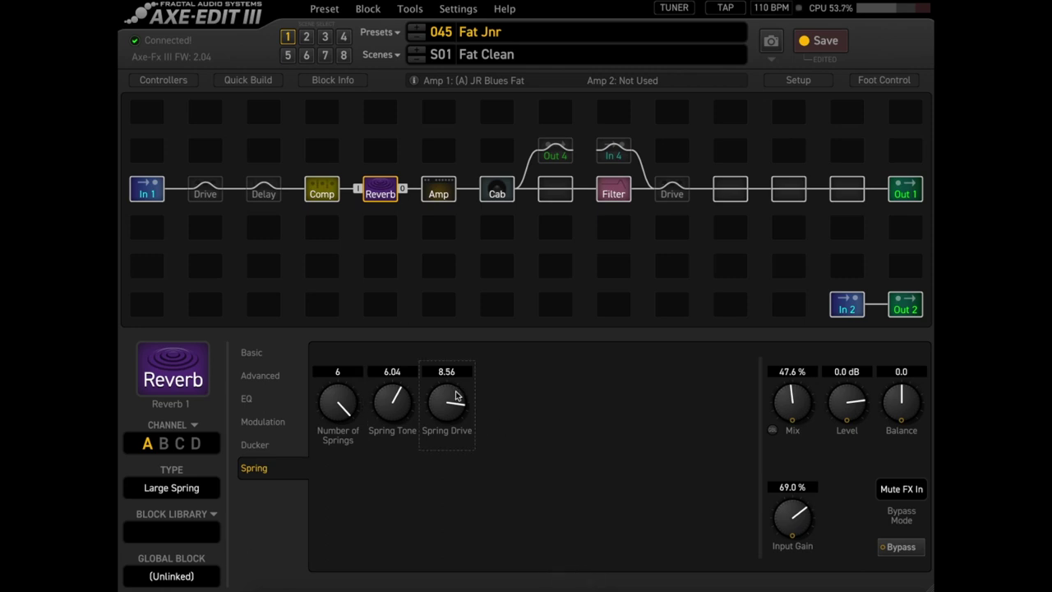
# Step: Fine-tune Spring Tone to 7.66 and Spring Drive to 3.11
pyautogui.moveTo(448, 399); pyautogui.dragTo(444, 493)
pyautogui.moveTo(457, 403); pyautogui.dragTo(437, 486)
pyautogui.moveTo(402, 401); pyautogui.dragTo(403, 311)
pyautogui.moveTo(401, 407); pyautogui.dragTo(427, 272)
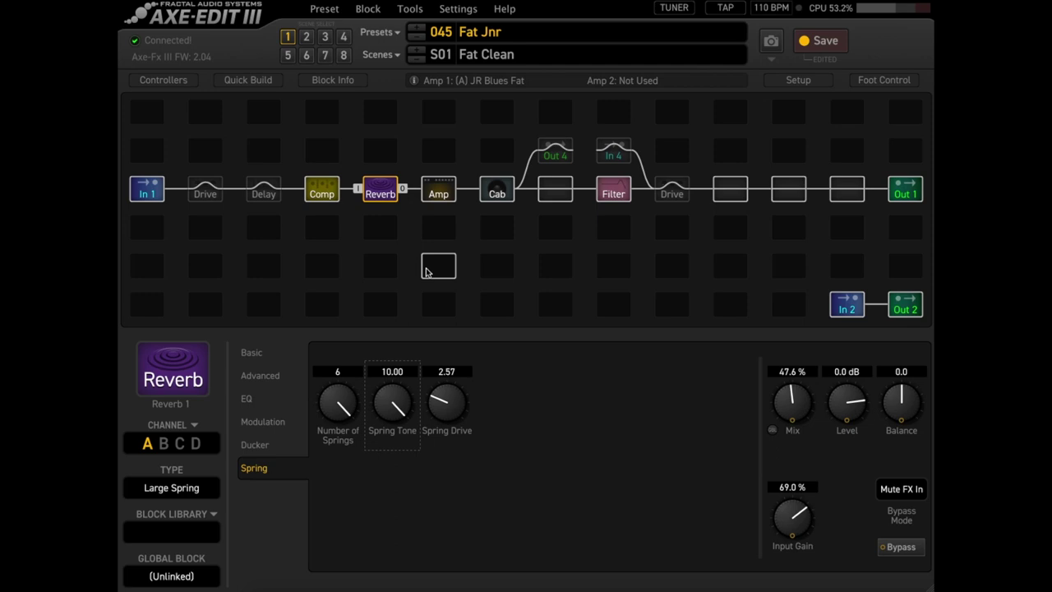
pyautogui.moveTo(427, 272); pyautogui.dragTo(335, 581)
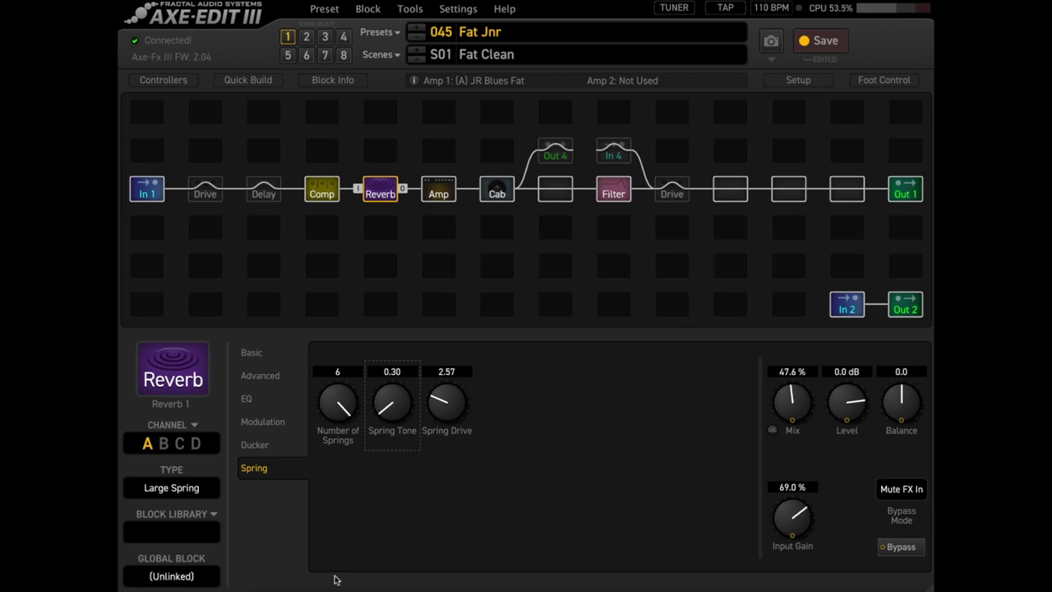
pyautogui.moveTo(396, 403); pyautogui.dragTo(476, 234)
pyautogui.moveTo(454, 411); pyautogui.dragTo(516, 181)
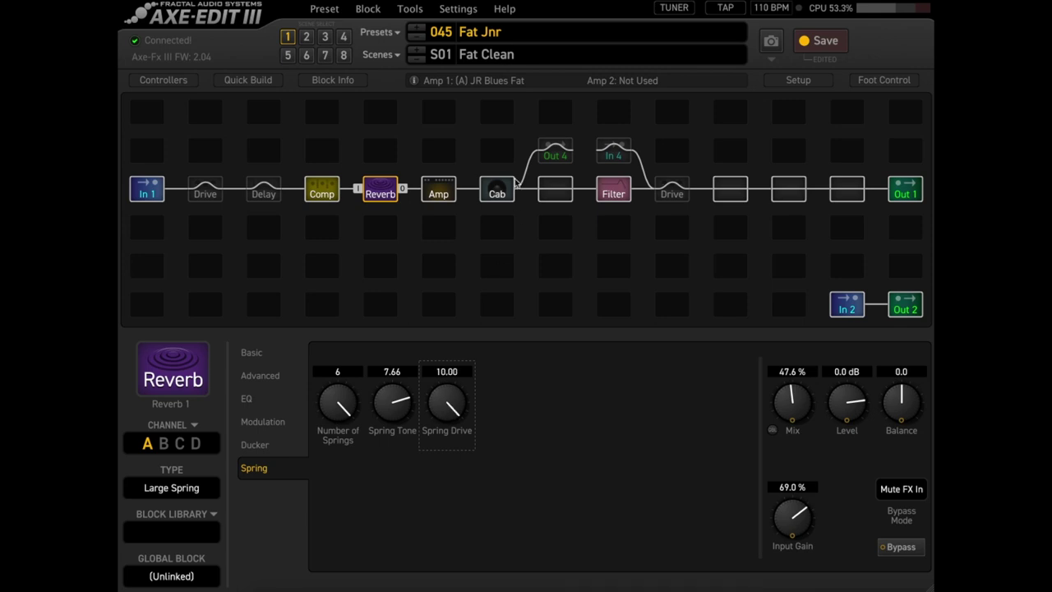
pyautogui.moveTo(446, 393); pyautogui.dragTo(448, 587)
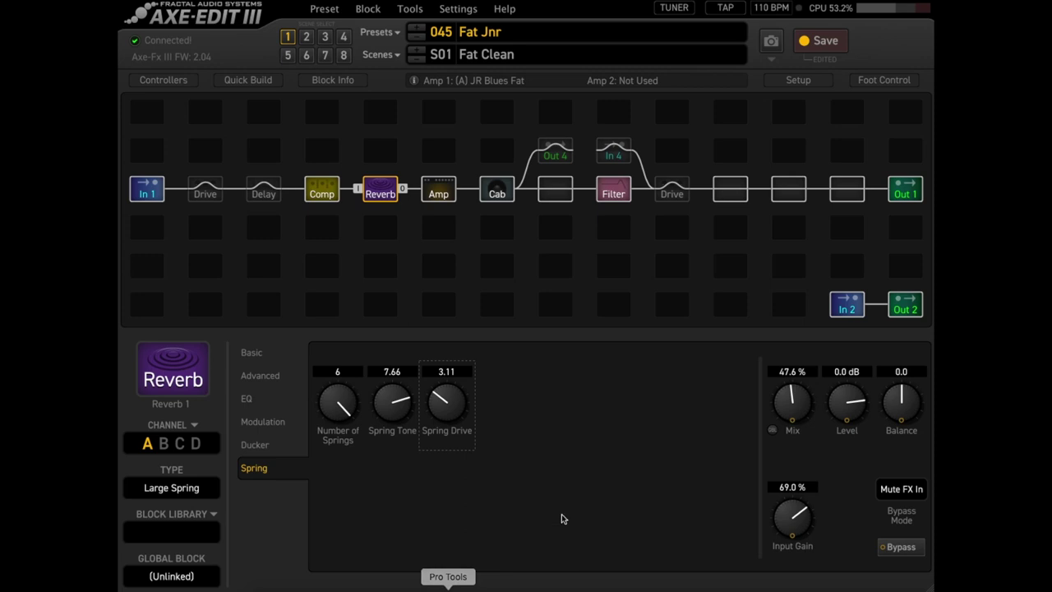
# Step: Raise modulation Depth to 78.3% and bring the reverb Mix down, ending near 15.3%
pyautogui.click(277, 422)
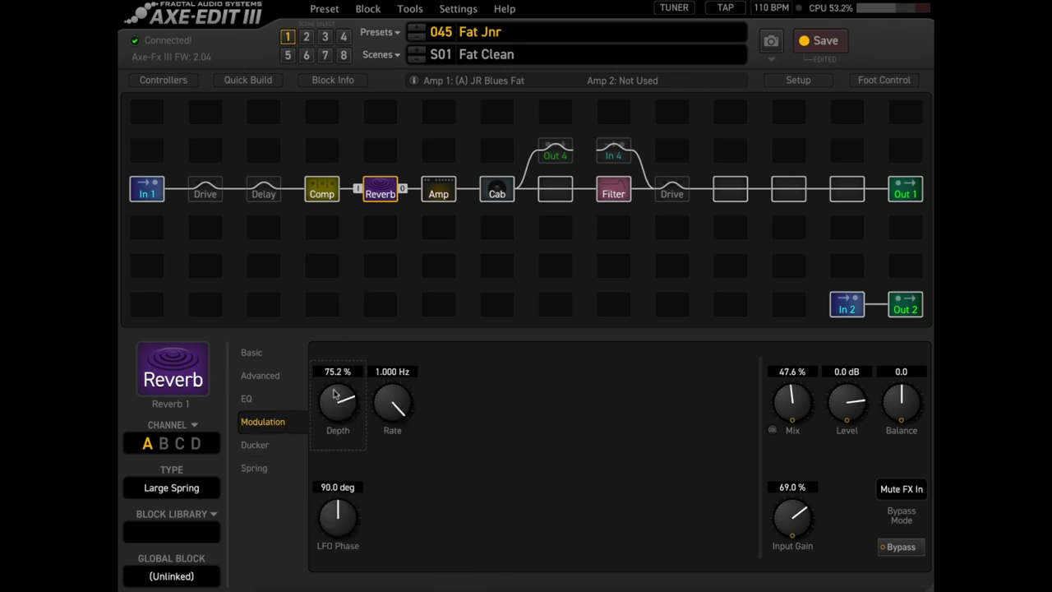
pyautogui.moveTo(334, 392); pyautogui.dragTo(341, 390)
pyautogui.moveTo(795, 403); pyautogui.dragTo(782, 544)
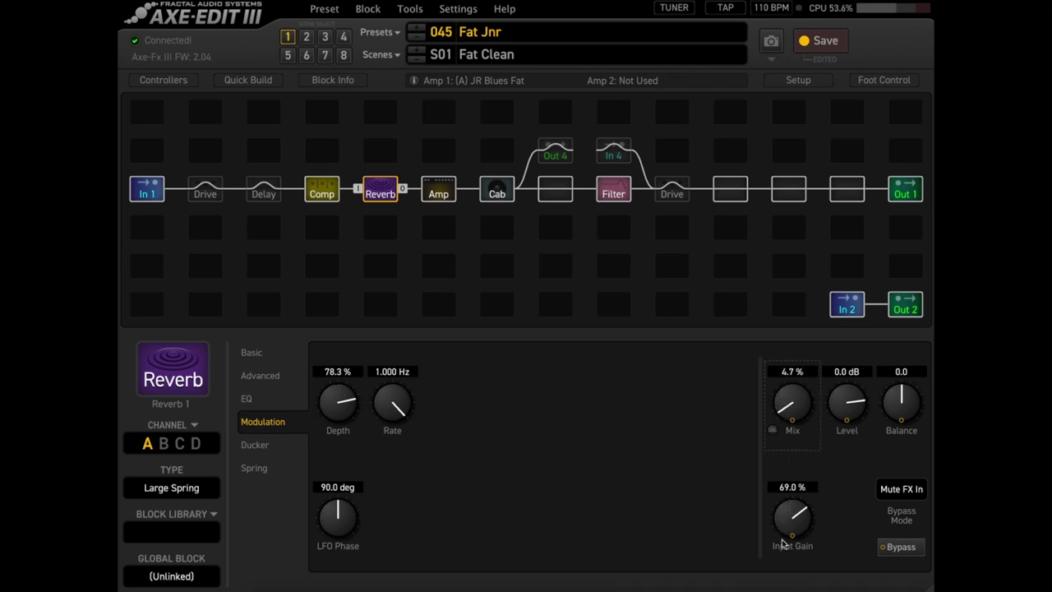
pyautogui.scroll(-3, 782, 544)
pyautogui.scroll(3, 808, 415)
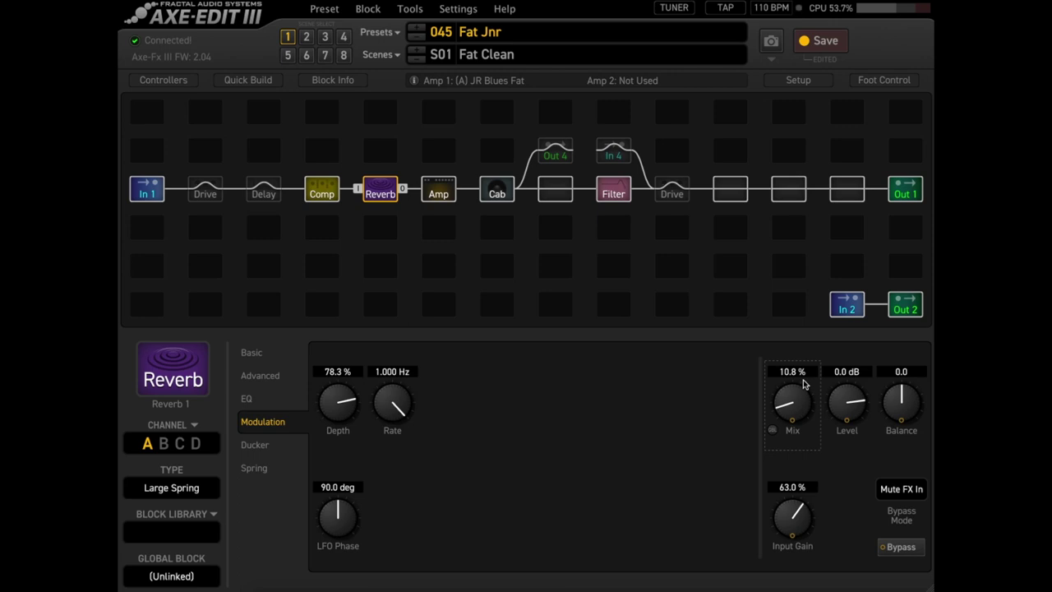
pyautogui.moveTo(791, 403); pyautogui.dragTo(794, 346)
pyautogui.moveTo(804, 407); pyautogui.dragTo(733, 541)
pyautogui.moveTo(791, 398); pyautogui.dragTo(779, 501)
# Step: Move the Reverb block to the slot after Drive, check its EQ and Basic pages, and show the type list
pyautogui.moveTo(372, 195); pyautogui.dragTo(732, 190)
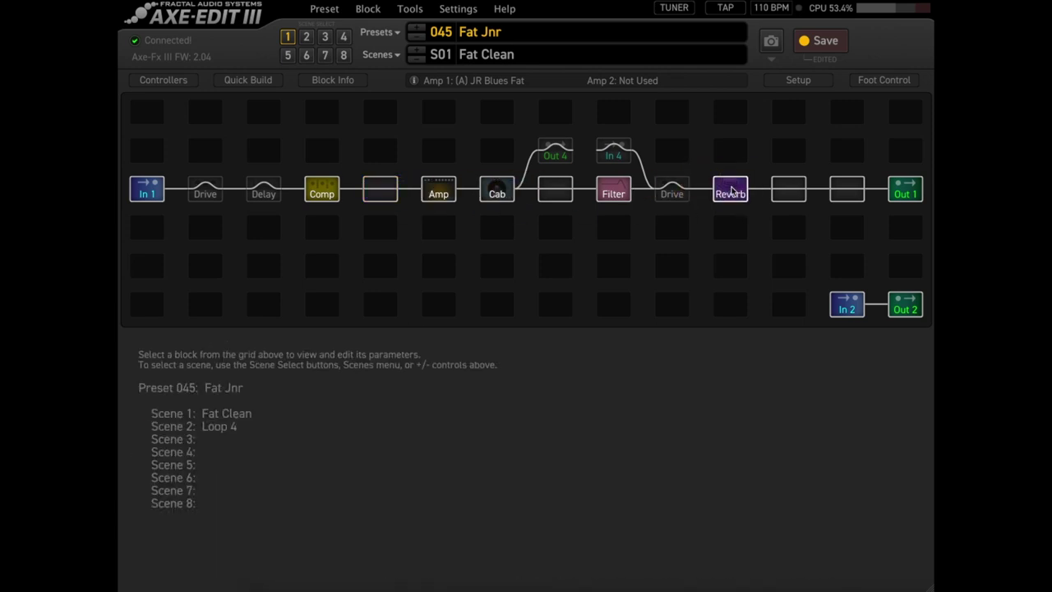
pyautogui.click(732, 191)
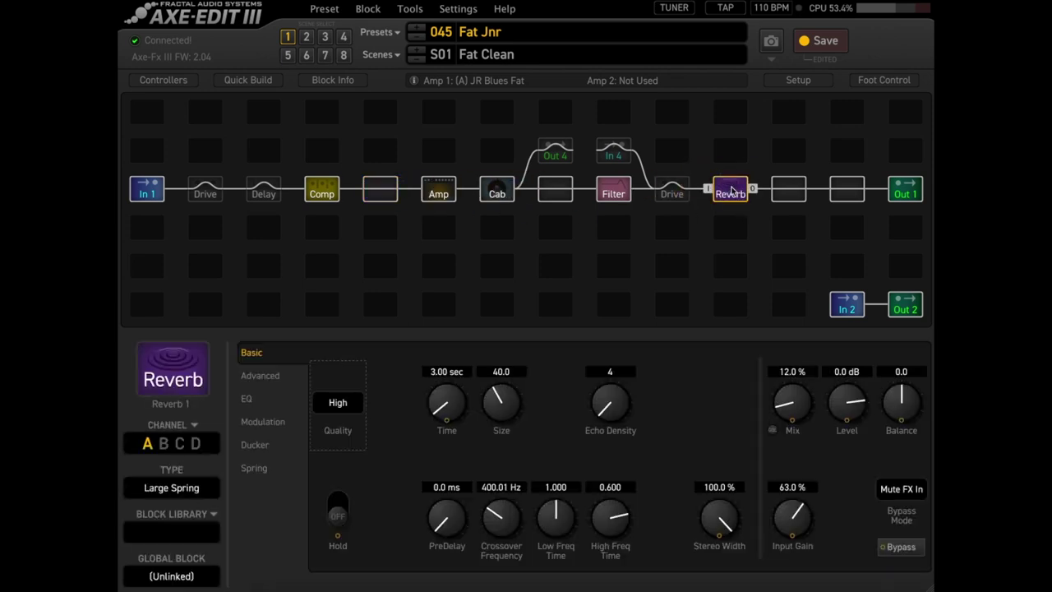
pyautogui.click(271, 401)
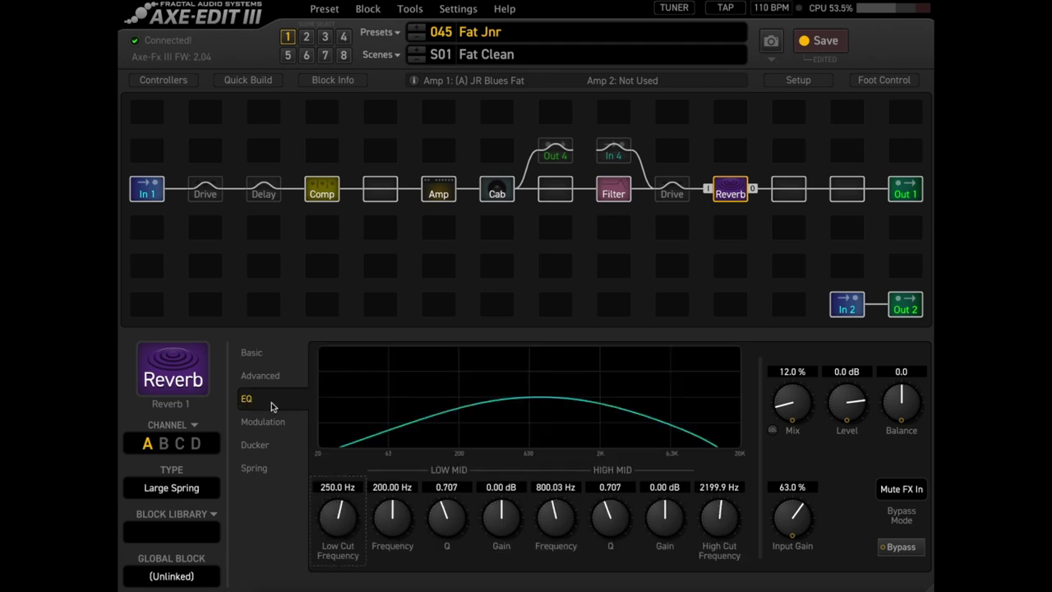
pyautogui.click(265, 357)
pyautogui.click(204, 491)
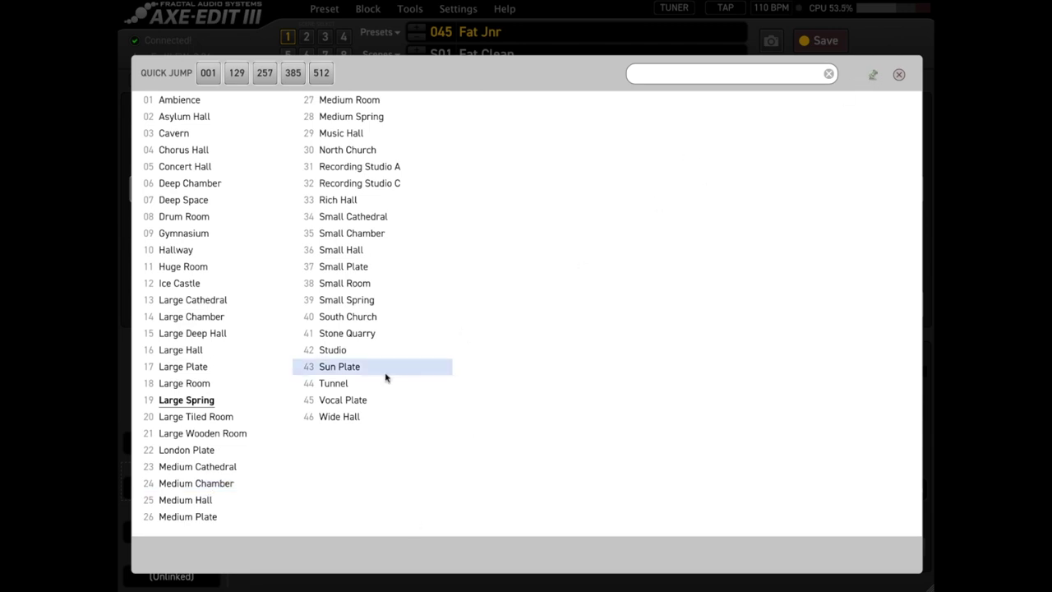
# Step: Audition Medium Hall, Medium Cathedral and Medium Chamber before choosing Stone Quarry
pyautogui.click(231, 498)
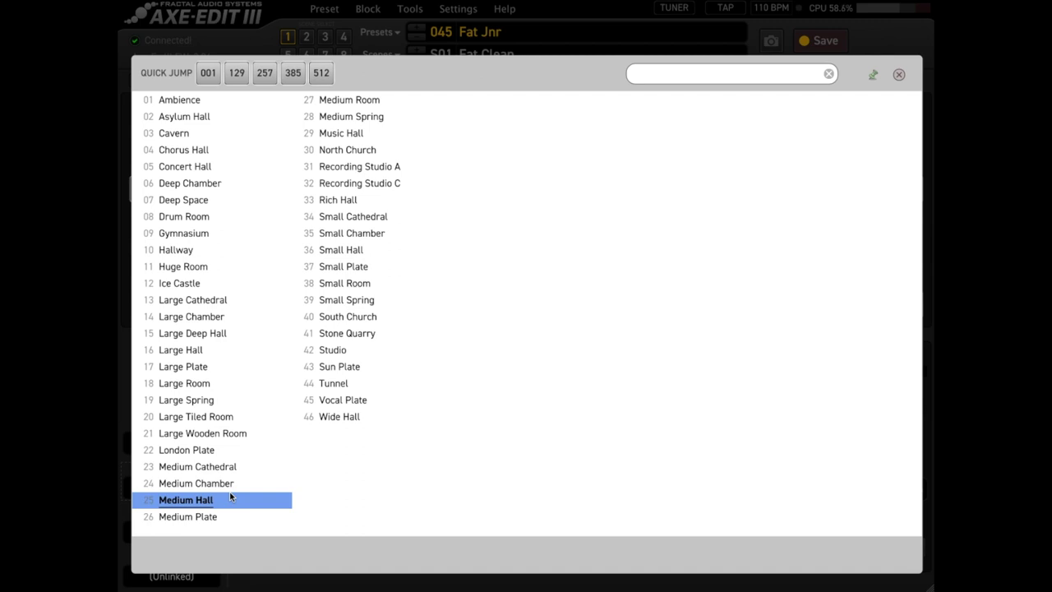
pyautogui.click(235, 466)
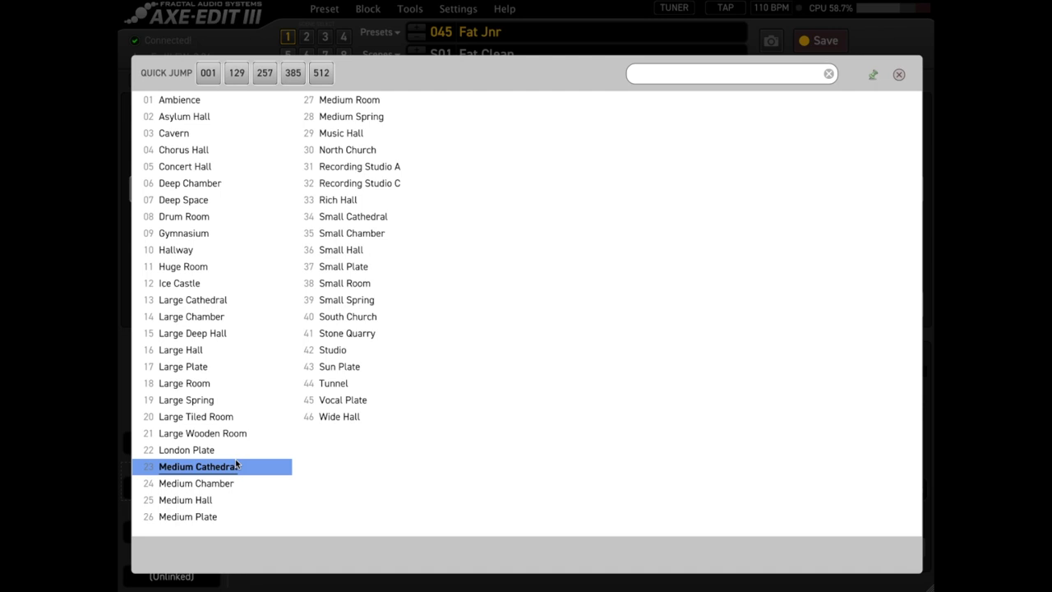
pyautogui.click(235, 483)
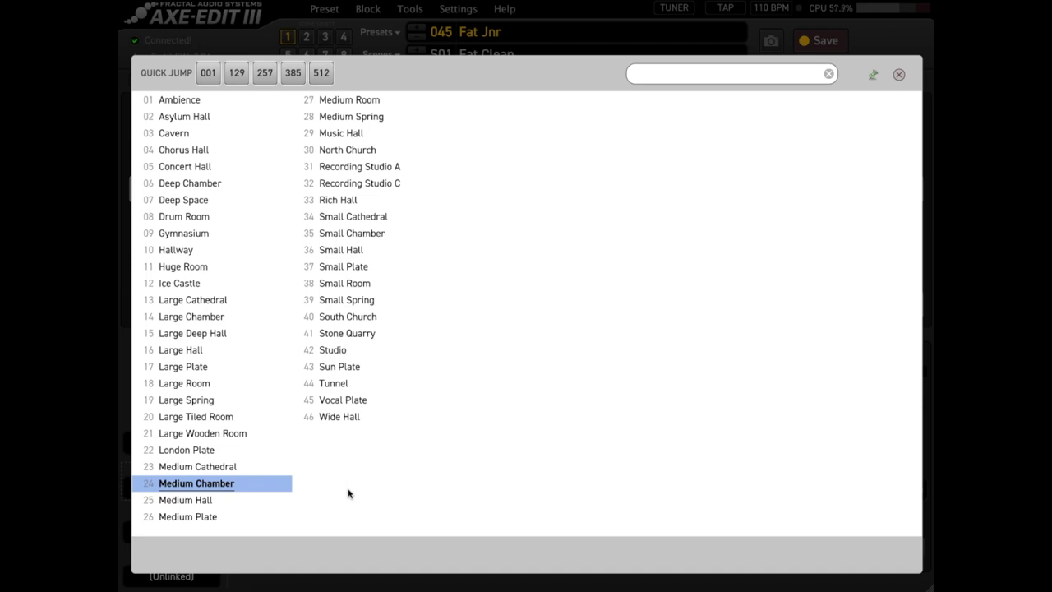
pyautogui.click(372, 337)
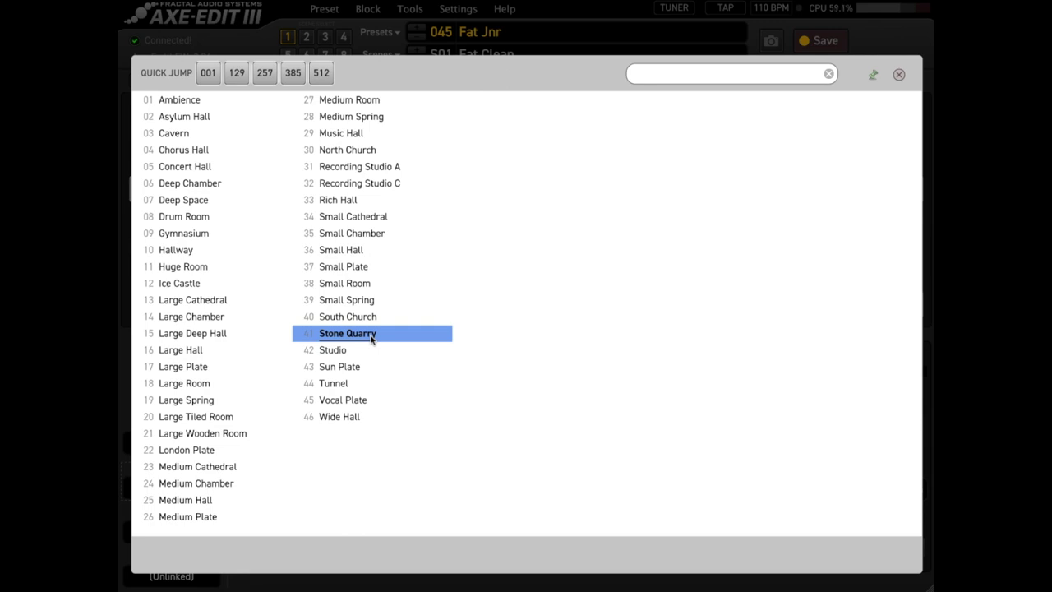
# Step: Close the type list, set Mix to 30.6% and Time to 0.10 sec, and max modulation Depth at 100%
pyautogui.click(897, 73)
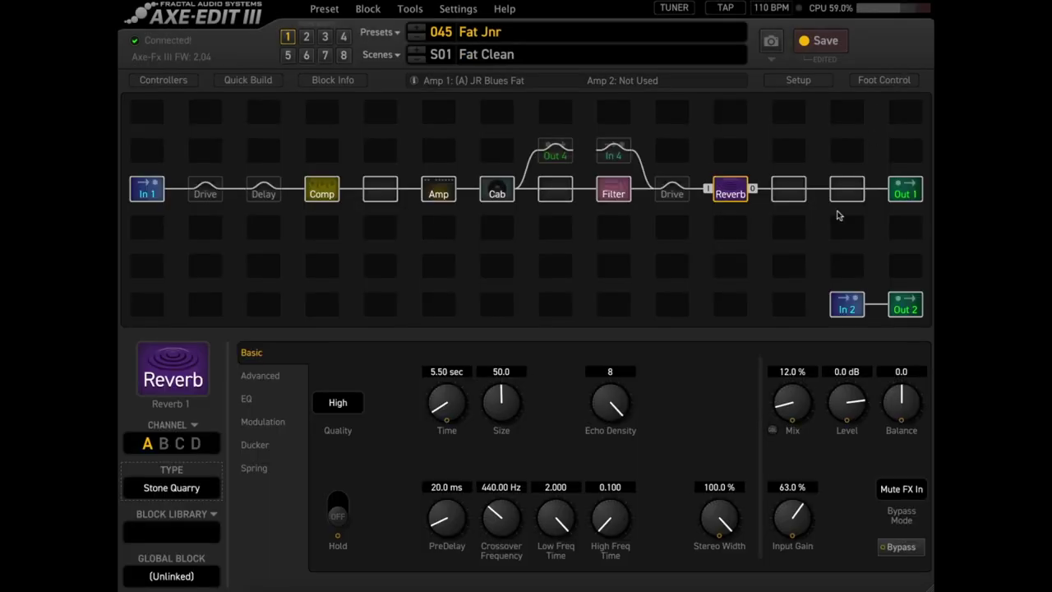
pyautogui.moveTo(802, 397); pyautogui.dragTo(796, 317)
pyautogui.moveTo(448, 401); pyautogui.dragTo(513, 462)
pyautogui.click(263, 420)
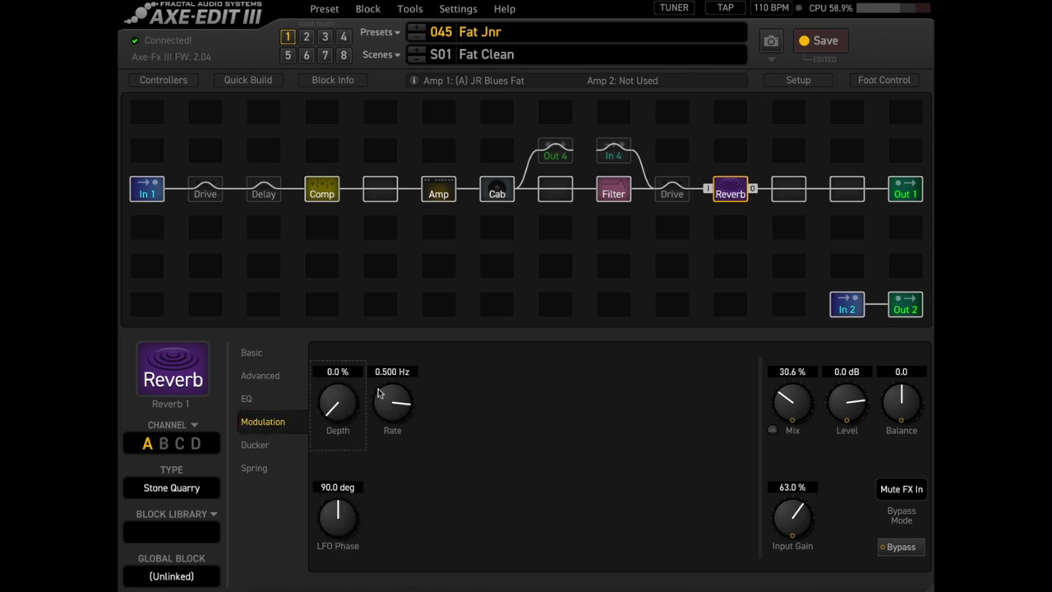
pyautogui.moveTo(337, 402); pyautogui.dragTo(337, 362)
# Step: Show the full 46-type reverb list from the Reverb Type field, with Stone Quarry current
pyautogui.click(193, 490)
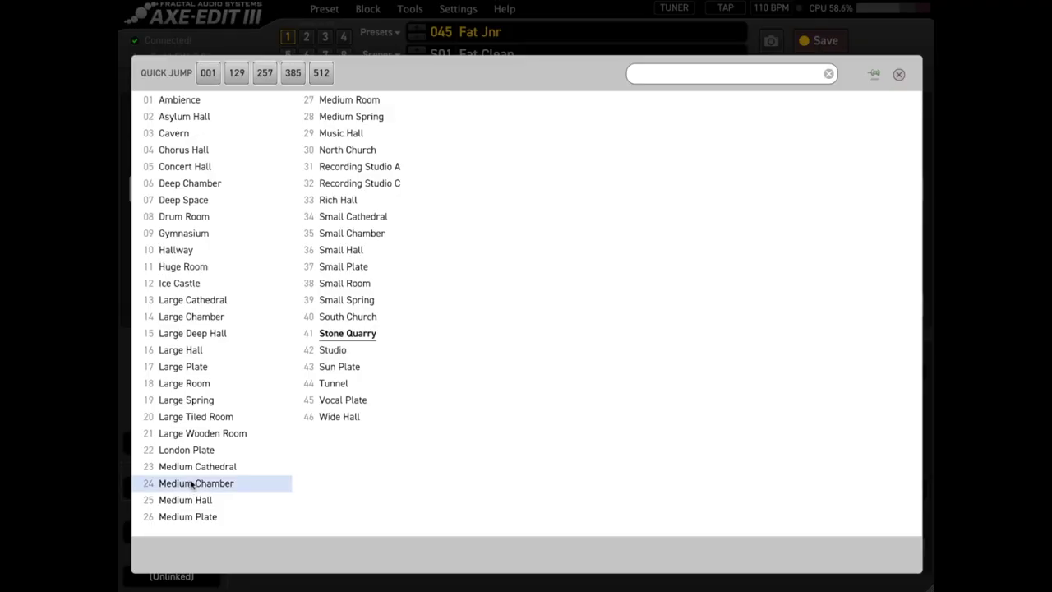